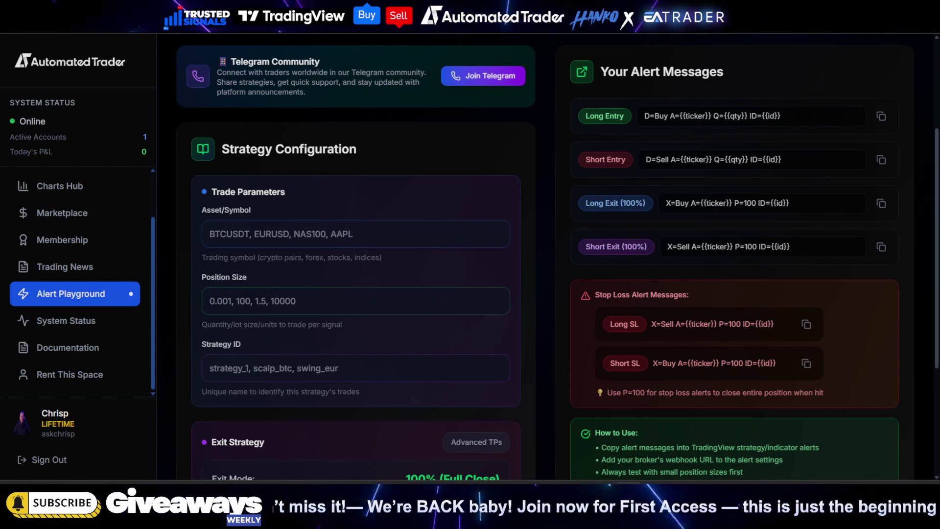
# Step: Switch to the XAUUSD chart in TradingView and examine the Trusted Signals trade's entry, stop-loss and take-profit levels
pyautogui.hotkey('alt', 'Tab')
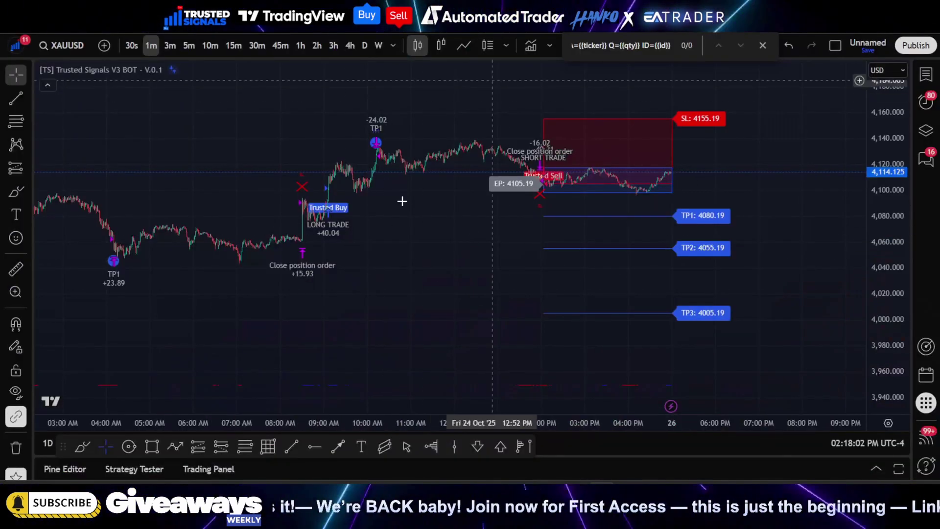
pyautogui.hotkey('alt', 'Tab')
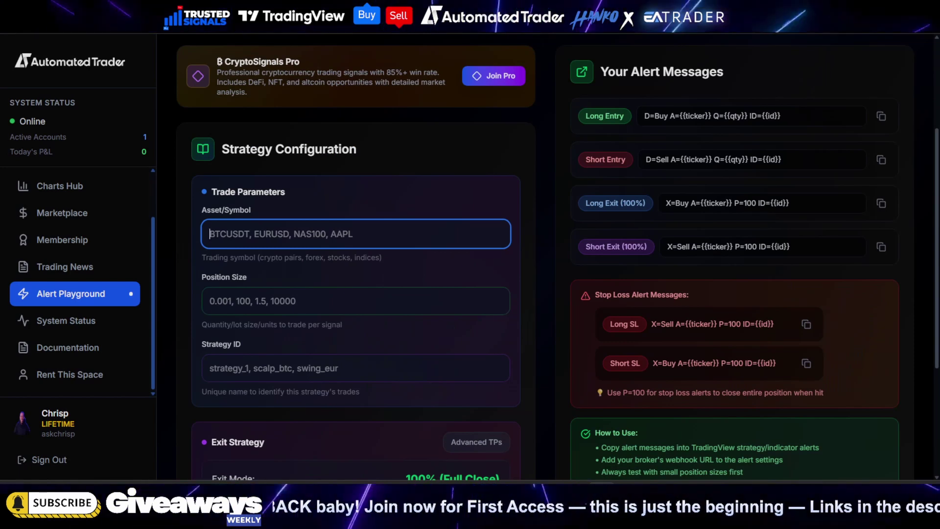
pyautogui.hotkey('alt', 'Tab')
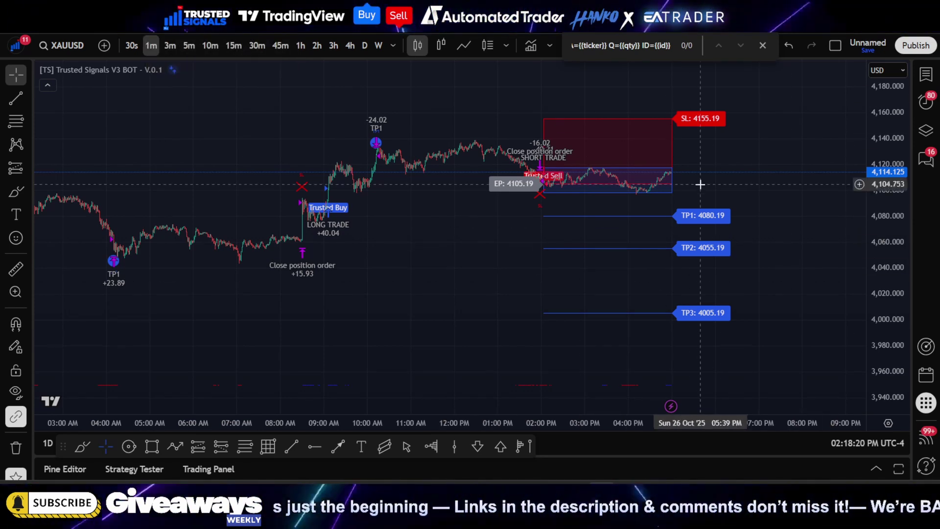
pyautogui.moveTo(623, 333); pyautogui.dragTo(210, 78)
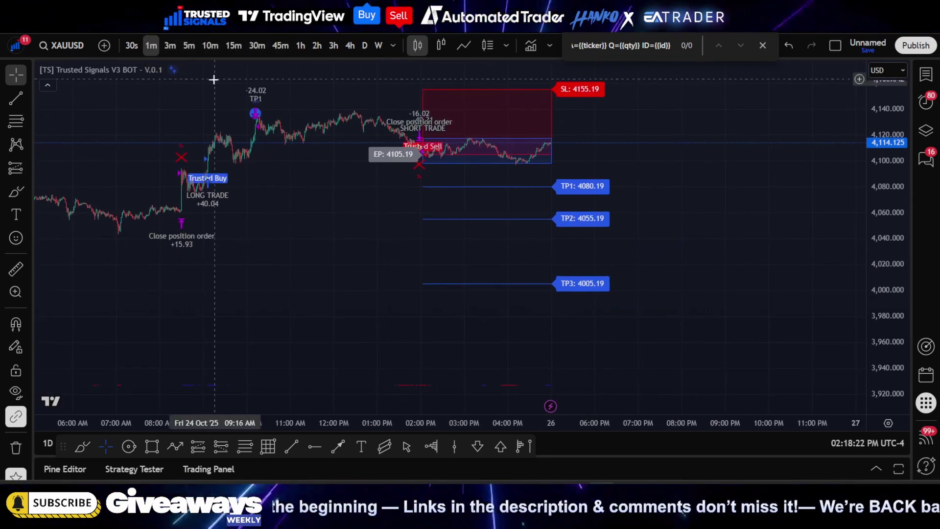
pyautogui.moveTo(630, 157); pyautogui.dragTo(653, 225)
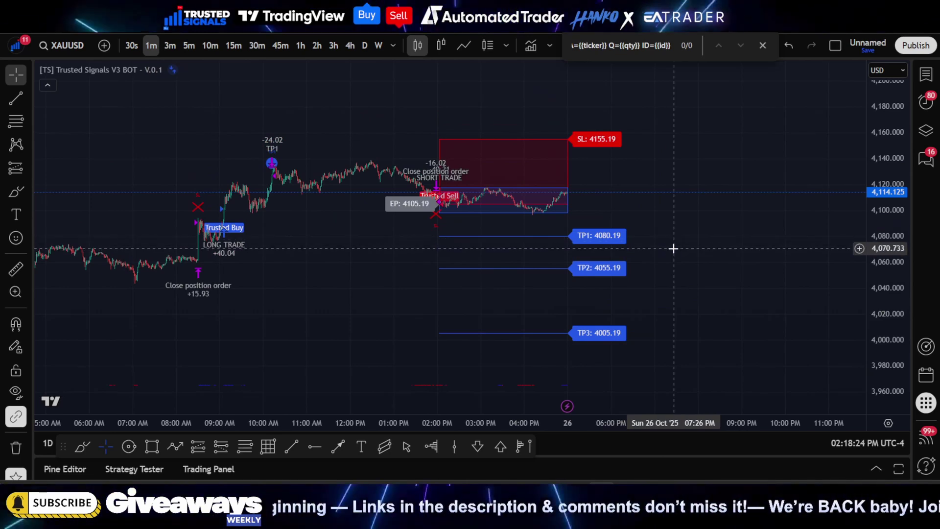
pyautogui.scroll(2, 674, 248)
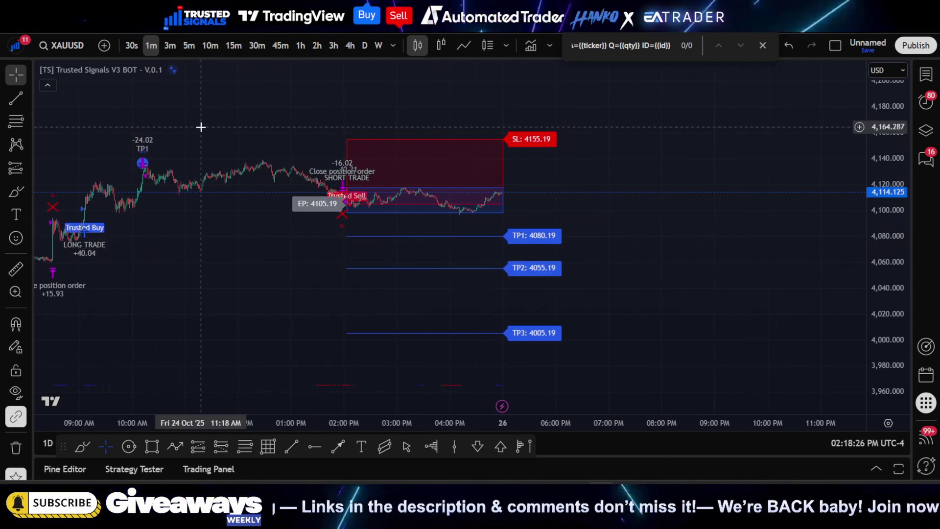
pyautogui.moveTo(199, 126); pyautogui.dragTo(363, 130)
pyautogui.moveTo(468, 148); pyautogui.dragTo(400, 143)
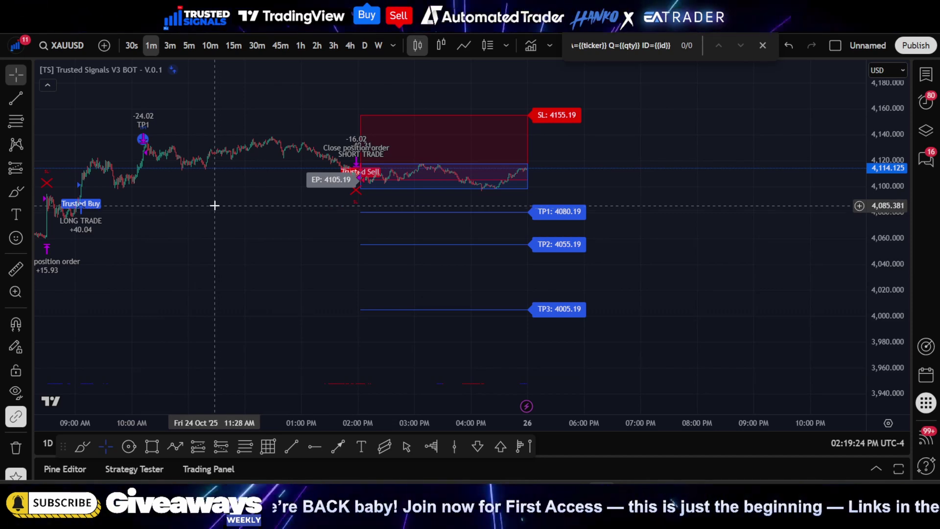
# Step: Open the Trusted Signals V3 BOT settings and review the stop loss, trailing stop and take profit inputs
pyautogui.click(190, 70)
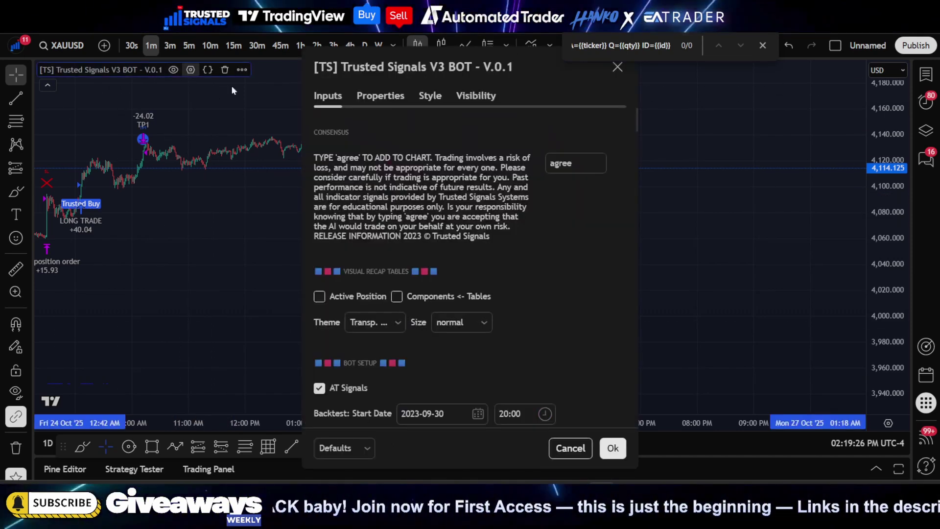
pyautogui.scroll(-5, 484, 225)
pyautogui.scroll(-5, 559, 281)
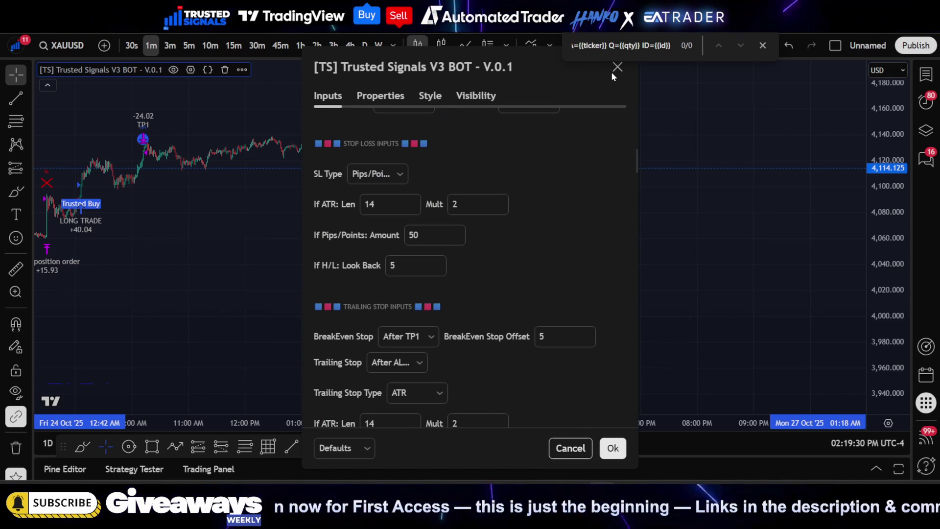
pyautogui.scroll(-3, 548, 233)
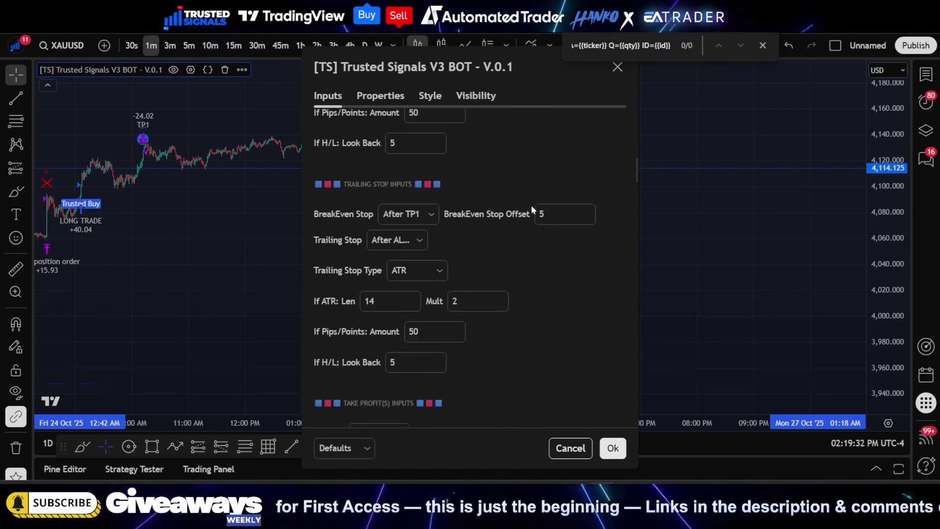
pyautogui.scroll(3, 515, 202)
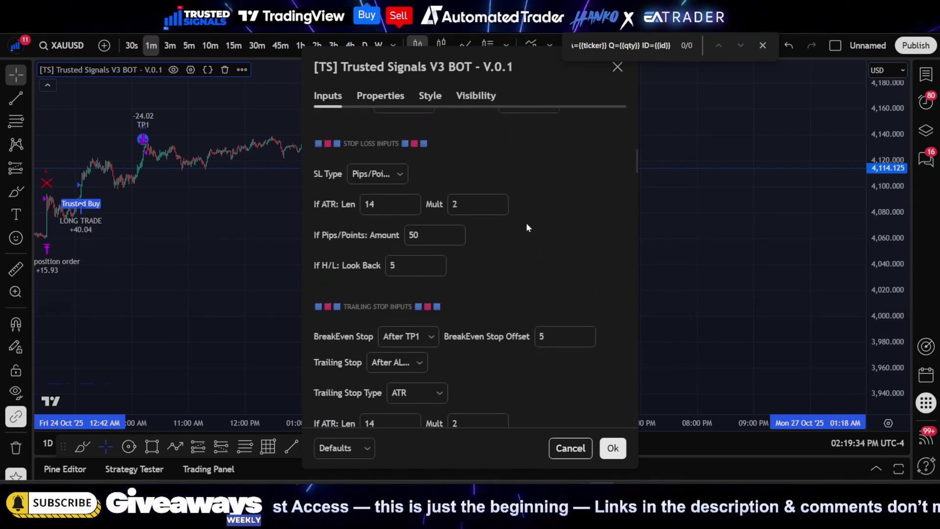
pyautogui.scroll(-6, 548, 228)
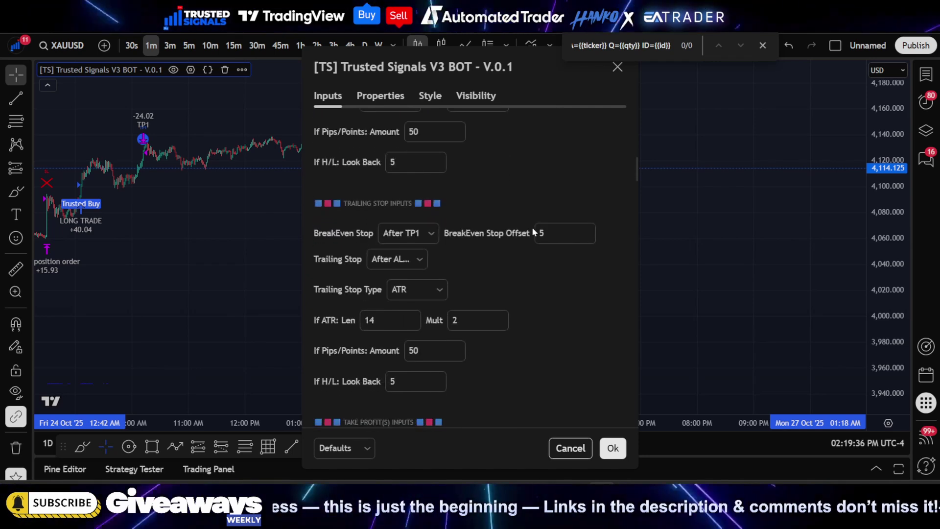
pyautogui.scroll(-4, 510, 307)
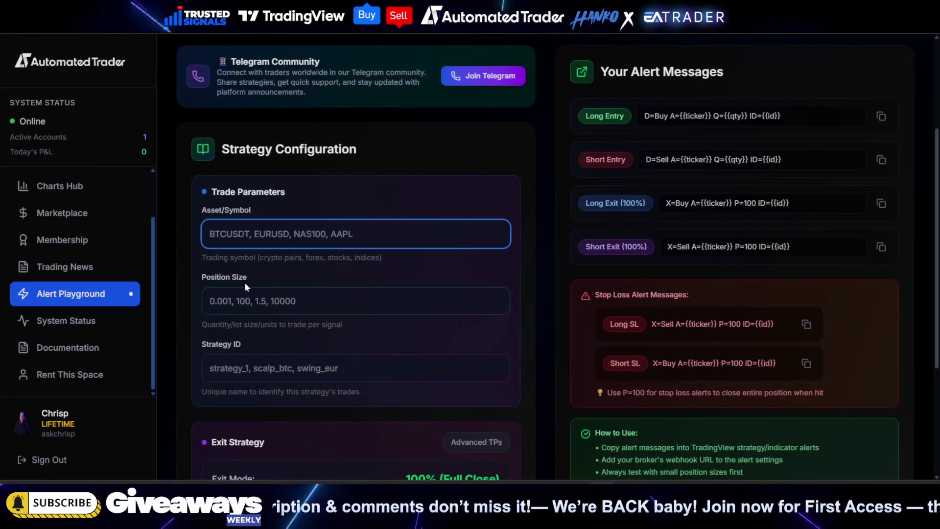
# Step: Switch to AutomatedTrader's Alert Playground and set the asset symbol to XAUUSD in the trade parameters
pyautogui.write('XAUUSD')
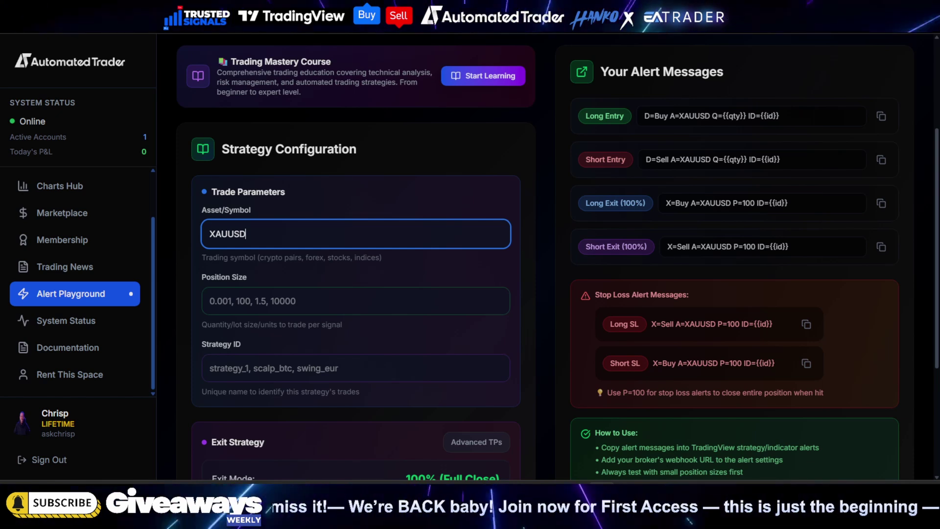
pyautogui.write('.PRO')
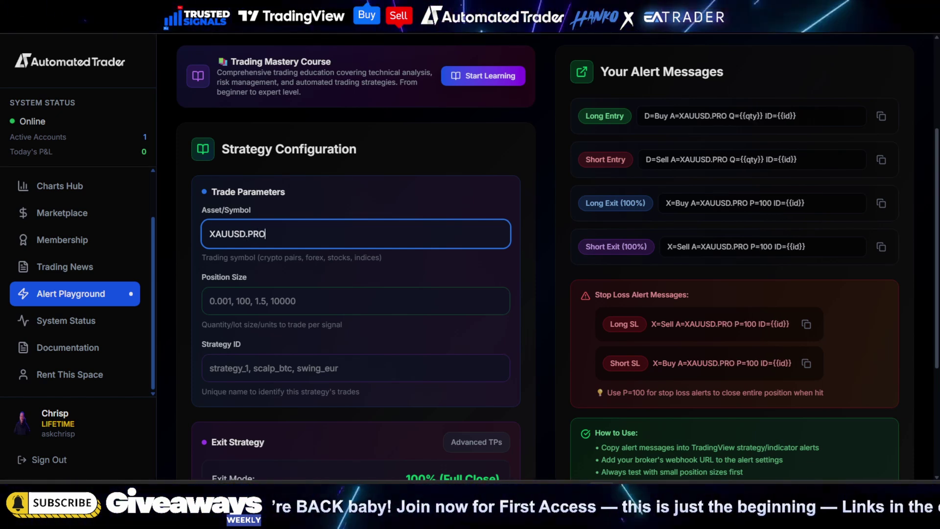
pyautogui.press('BackSpace')
pyautogui.press('BackSpace')
pyautogui.press('BackSpace')
pyautogui.press('BackSpace')
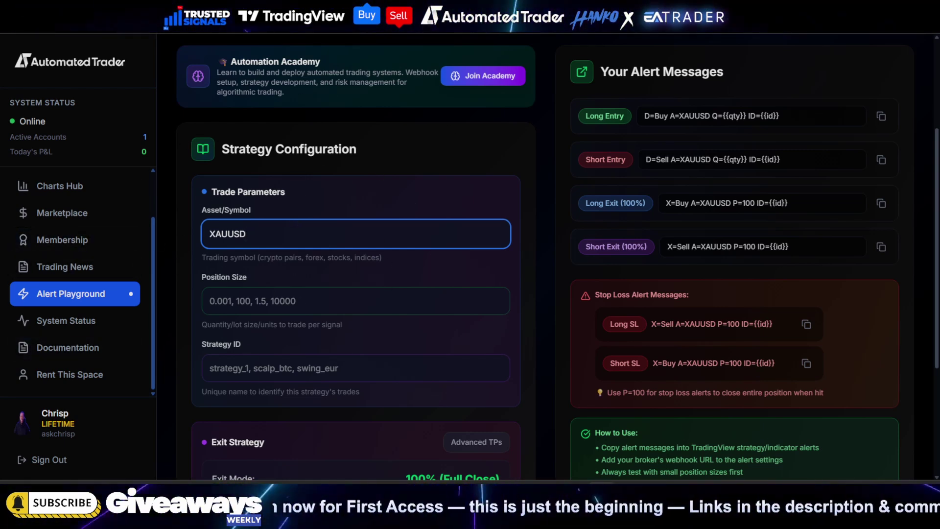
# Step: Set the position size to .50 and the strategy ID to V3
pyautogui.click(211, 301)
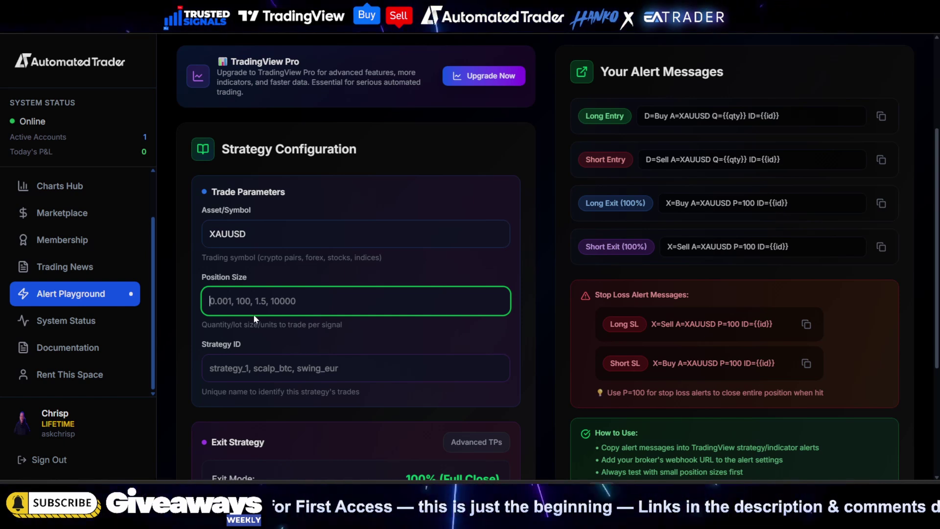
pyautogui.write('.50')
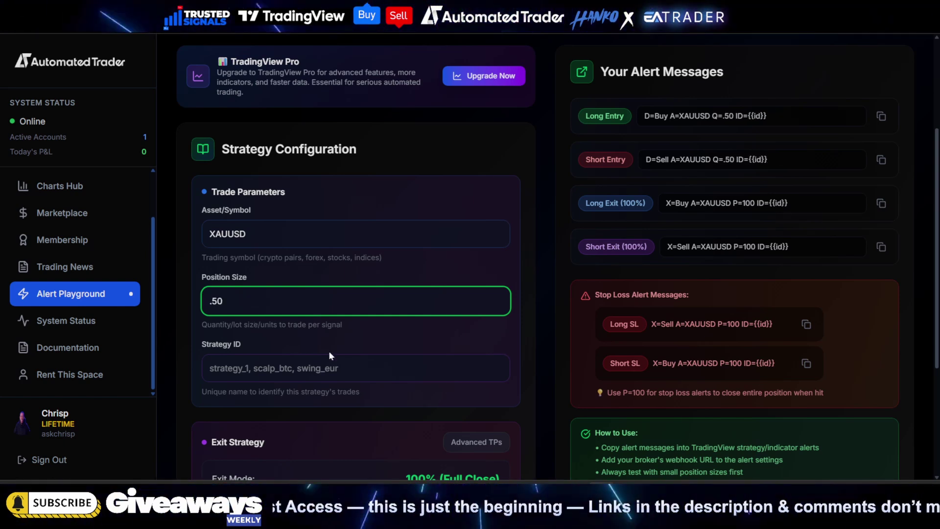
pyautogui.click(210, 368)
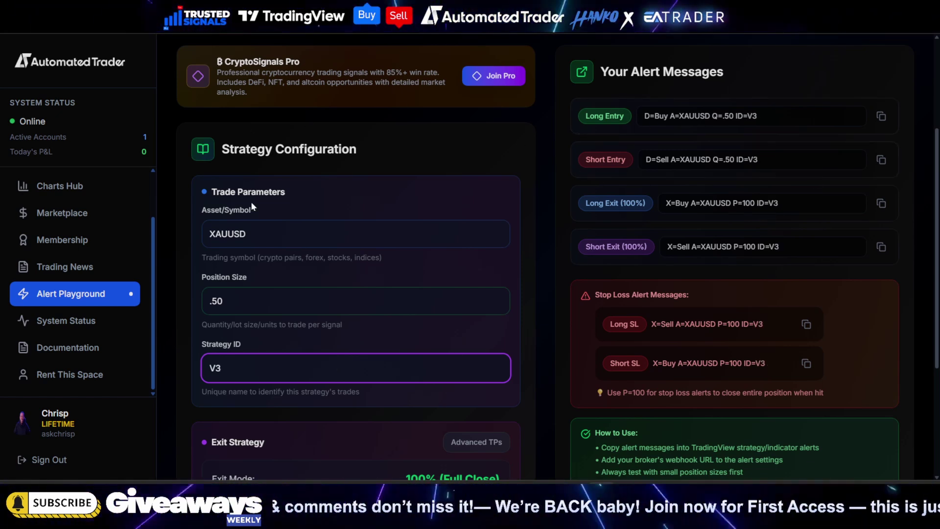
# Step: Switch the exit strategy to advanced TPs and set the number of TPs to 4 Take Profits
pyautogui.scroll(-3, 311, 369)
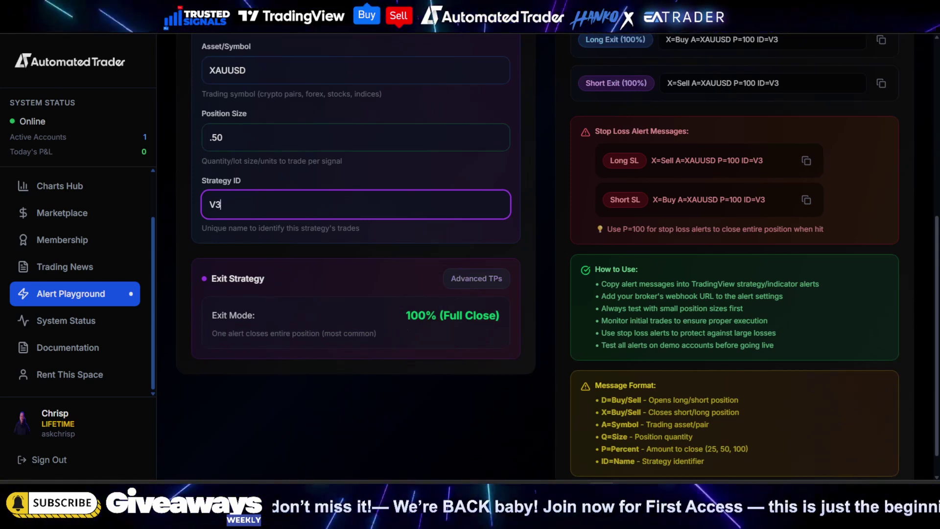
pyautogui.click(466, 280)
pyautogui.click(319, 312)
pyautogui.click(333, 344)
pyautogui.click(315, 307)
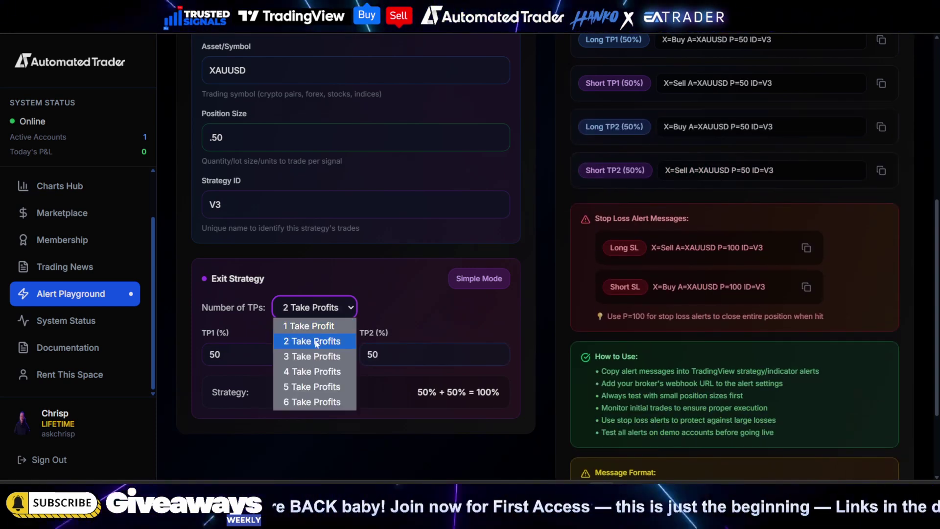
pyautogui.click(314, 371)
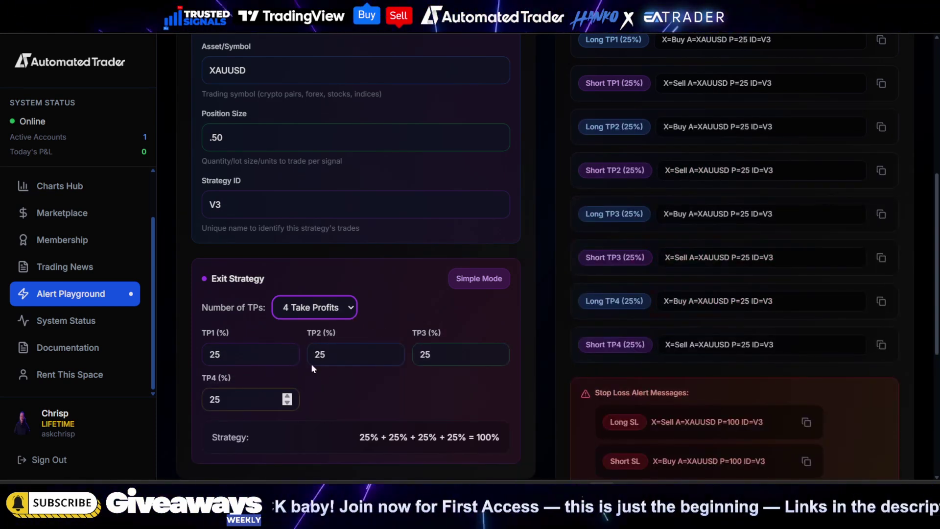
# Step: Review the generated entry and take-profit alert messages, then switch to TradingView and check the bot's general alerts options
pyautogui.scroll(2, 578, 351)
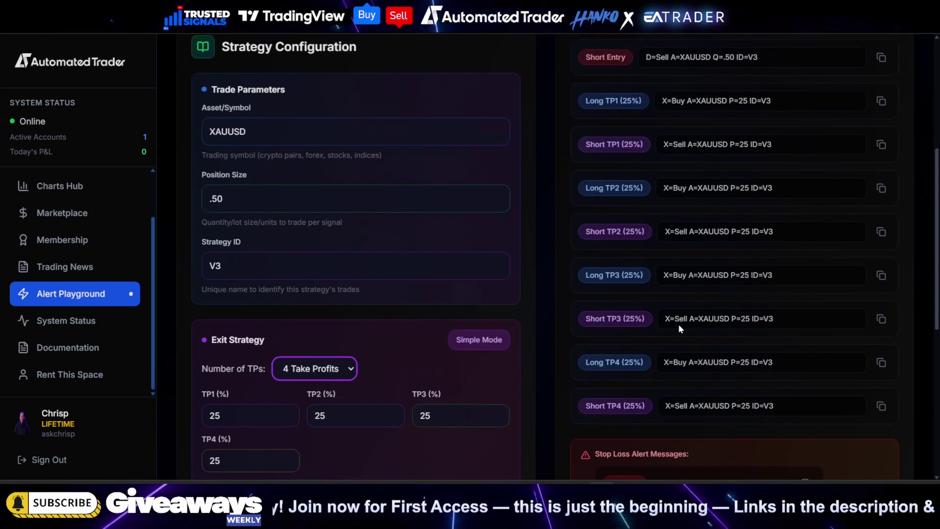
pyautogui.scroll(1, 585, 171)
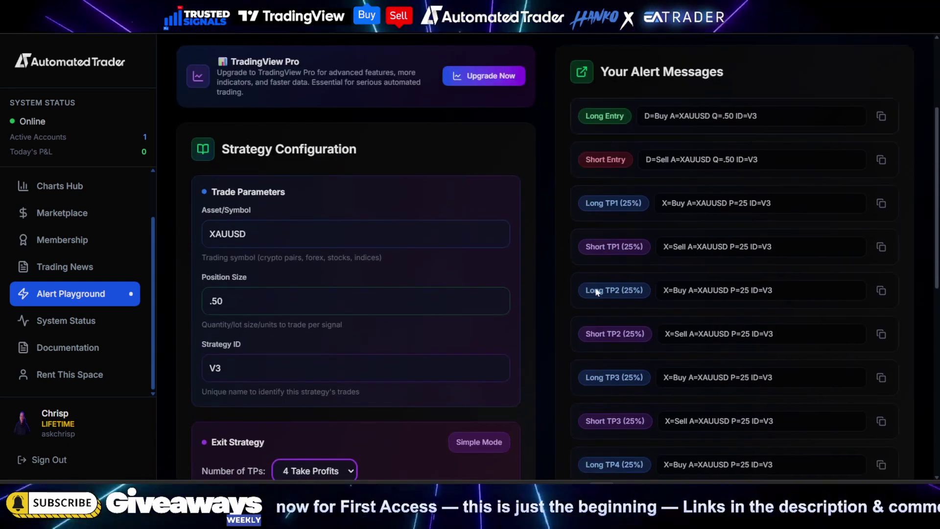
pyautogui.scroll(-1, 585, 172)
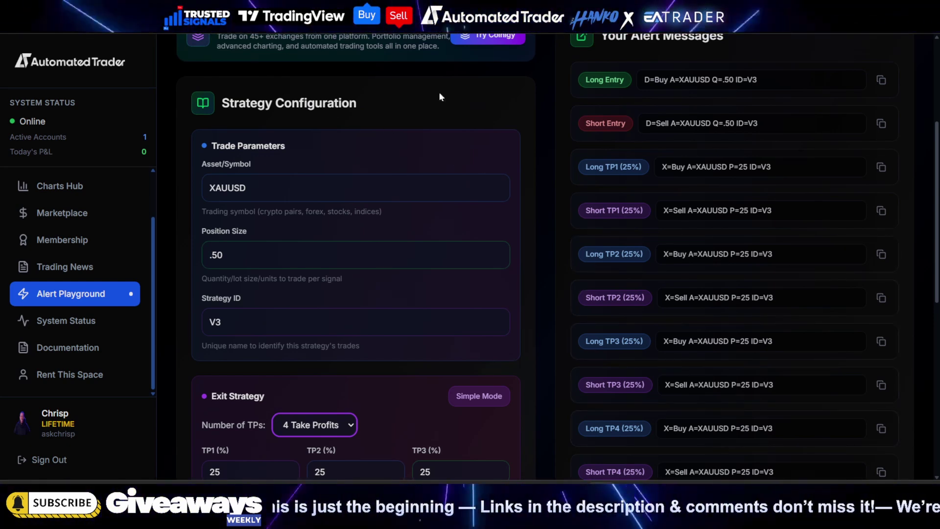
pyautogui.scroll(2, 507, 349)
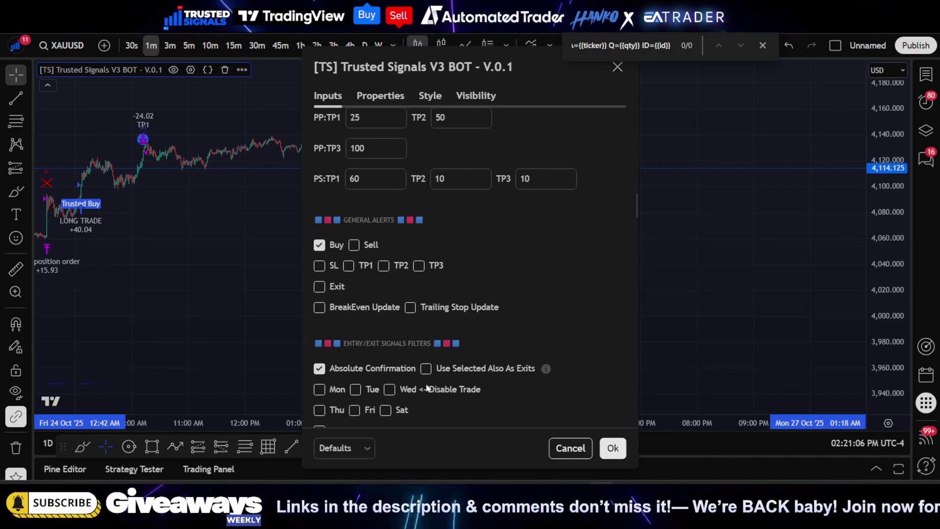
pyautogui.scroll(-3, 419, 349)
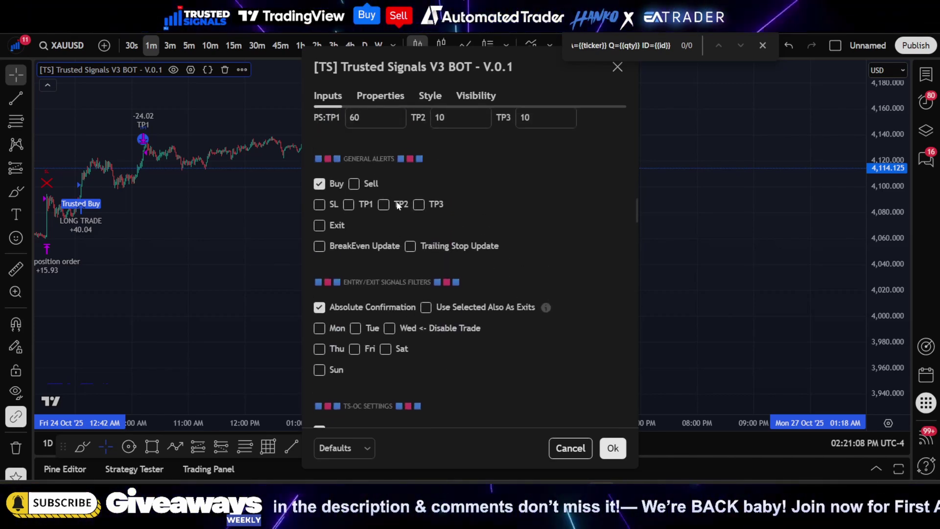
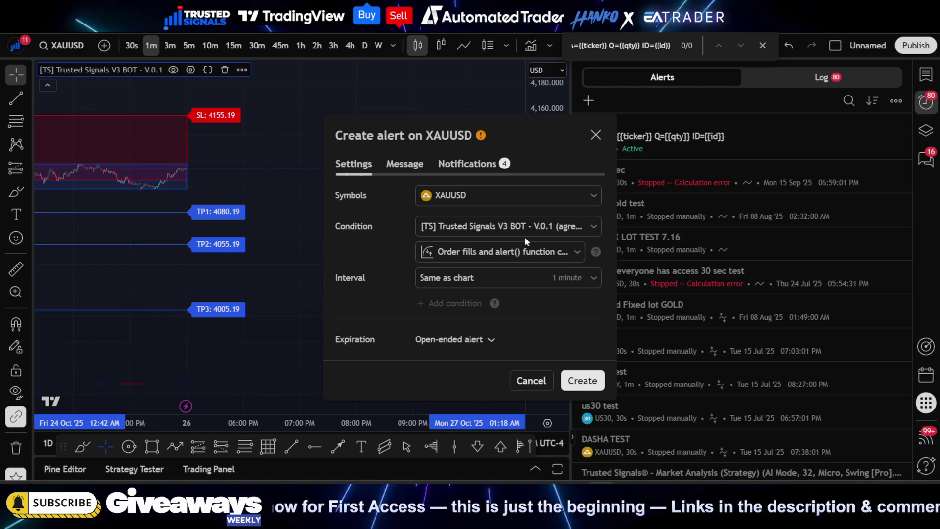
# Step: Set the XAUUSD alert's condition to the Trusted Signals V3 BOT with order fills and alert() function calls
pyautogui.click(484, 269)
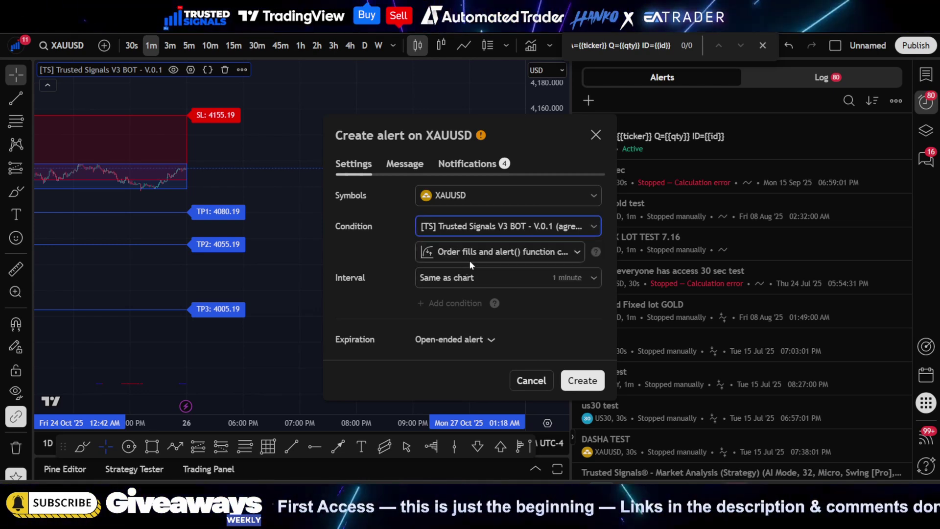
pyautogui.click(477, 252)
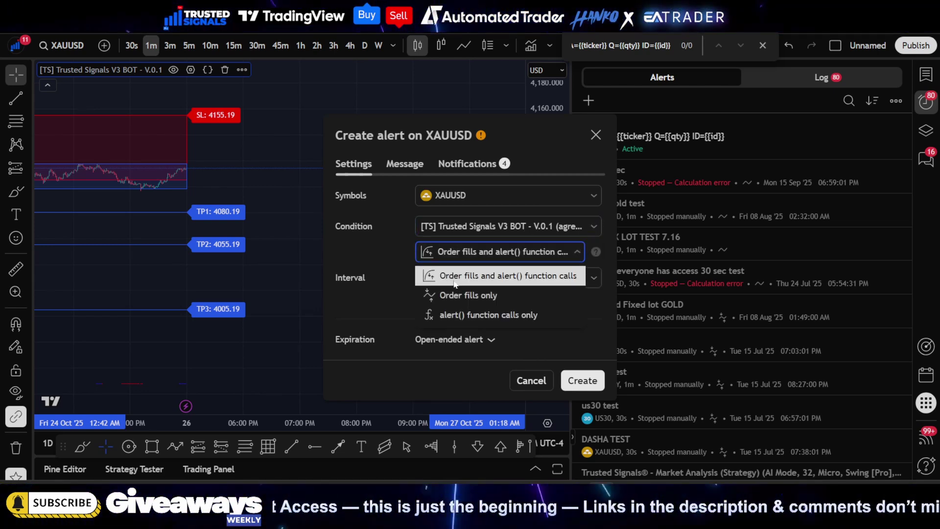
pyautogui.click(554, 275)
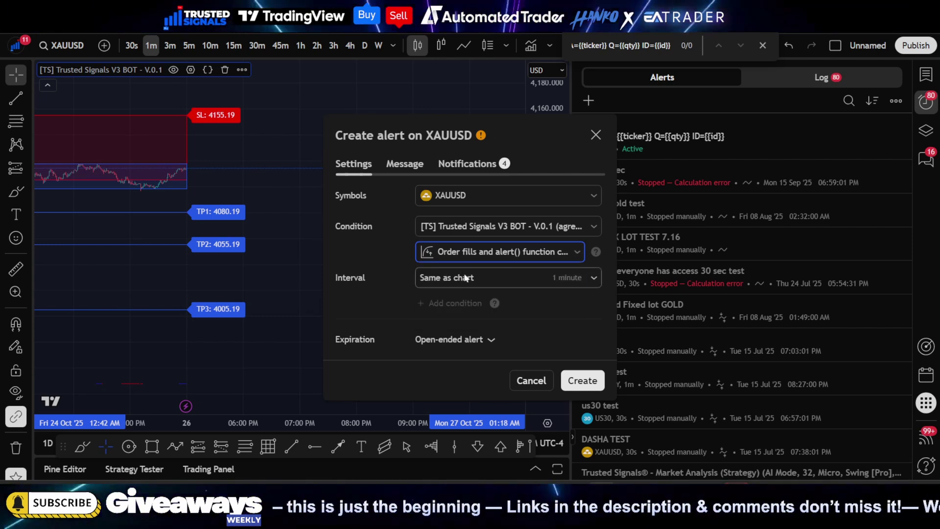
# Step: Clear the entire default text from the new XAUUSD alert's message
pyautogui.click(406, 164)
pyautogui.scroll(-2, 468, 309)
pyautogui.moveTo(456, 328); pyautogui.dragTo(570, 362)
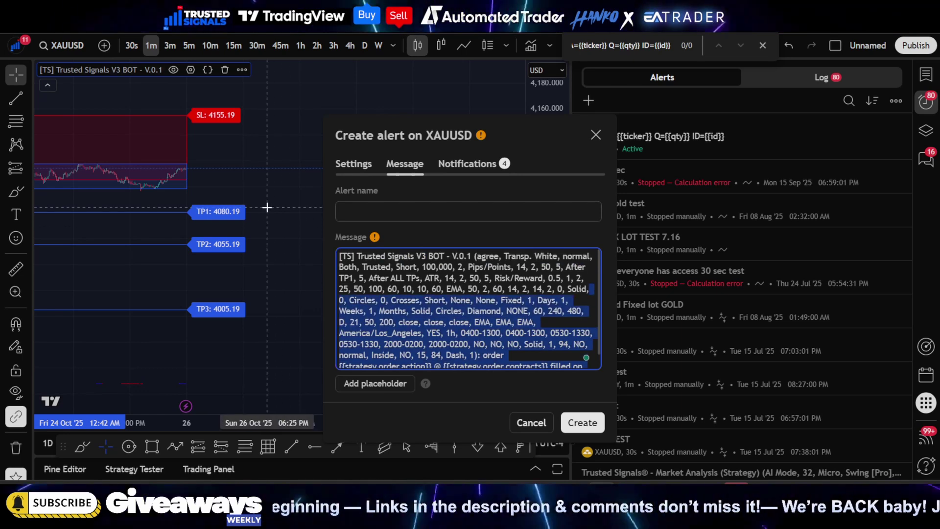
pyautogui.hotkey('ctrl', 'a')
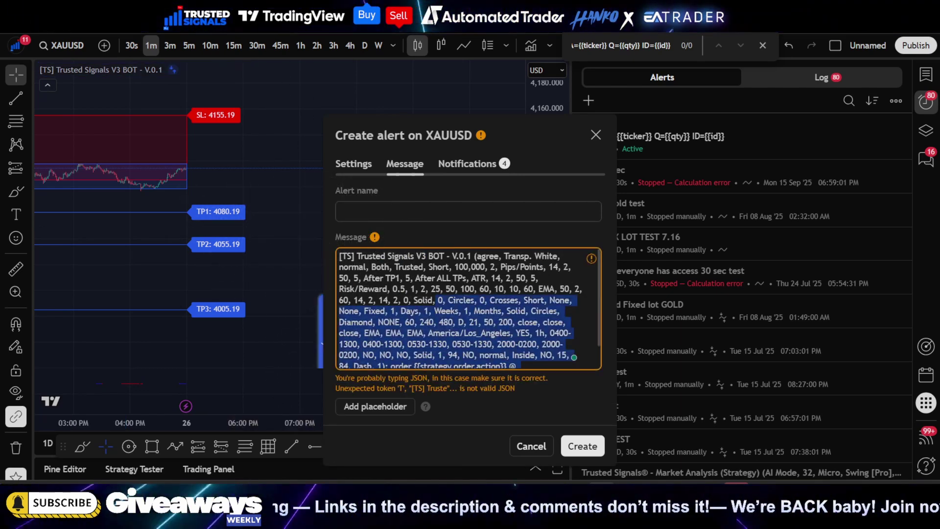
pyautogui.click(408, 278)
pyautogui.hotkey('ctrl', 'a')
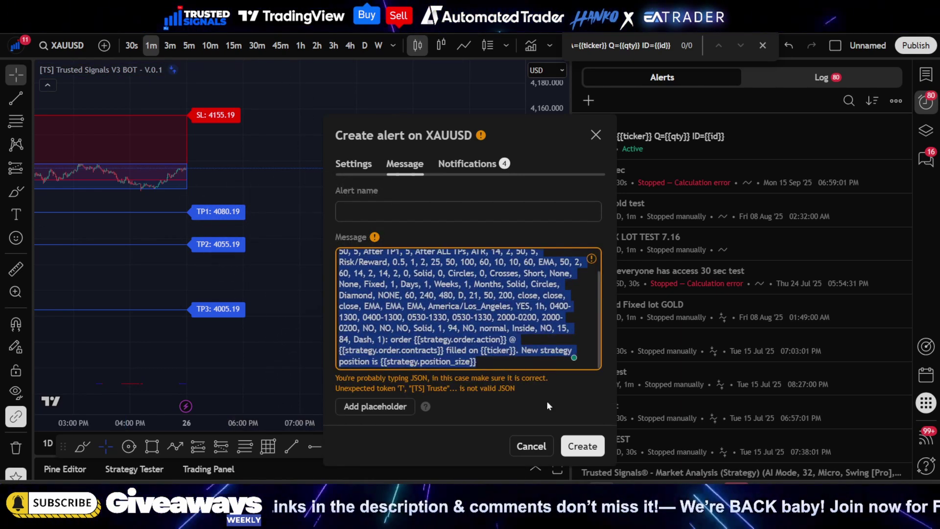
pyautogui.press('BackSpace')
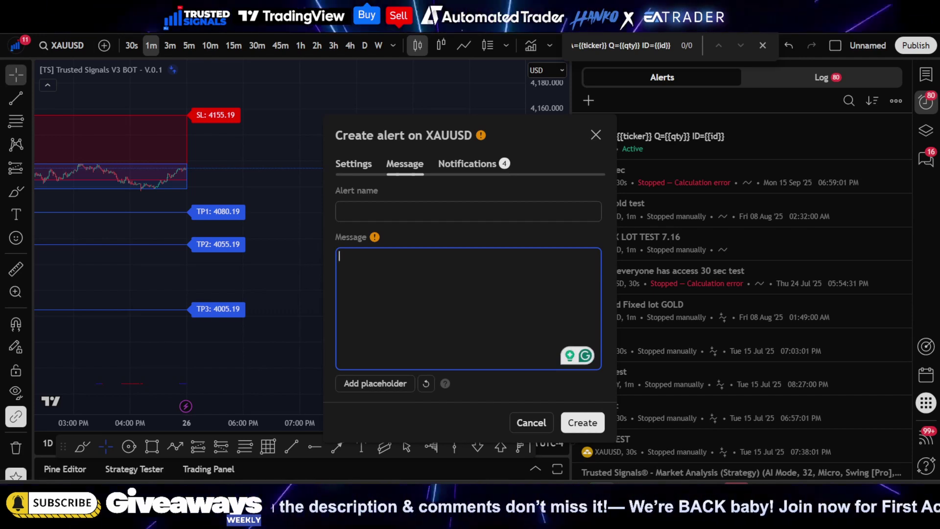
# Step: Fill the alert message with AutomatedTrader's Long Entry text "D=Buy A=XAUUSD Q=.50 ID=V3"
pyautogui.hotkey('alt', 'Tab')
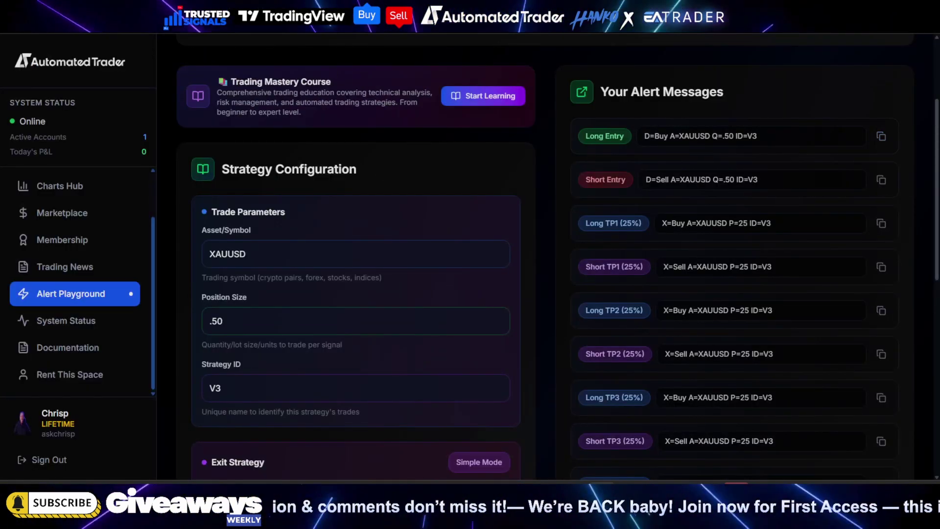
pyautogui.hotkey('alt', 'Tab')
pyautogui.write('D=Buy A=XAUUSD Q=.50 ID=V3')
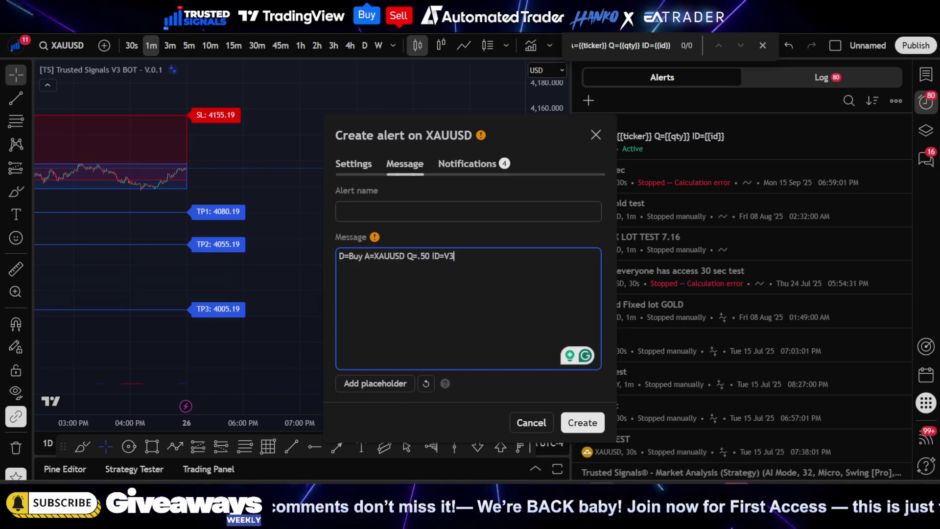
# Step: Name the alert "XAUUSD BUY ENTRY"
pyautogui.click(410, 215)
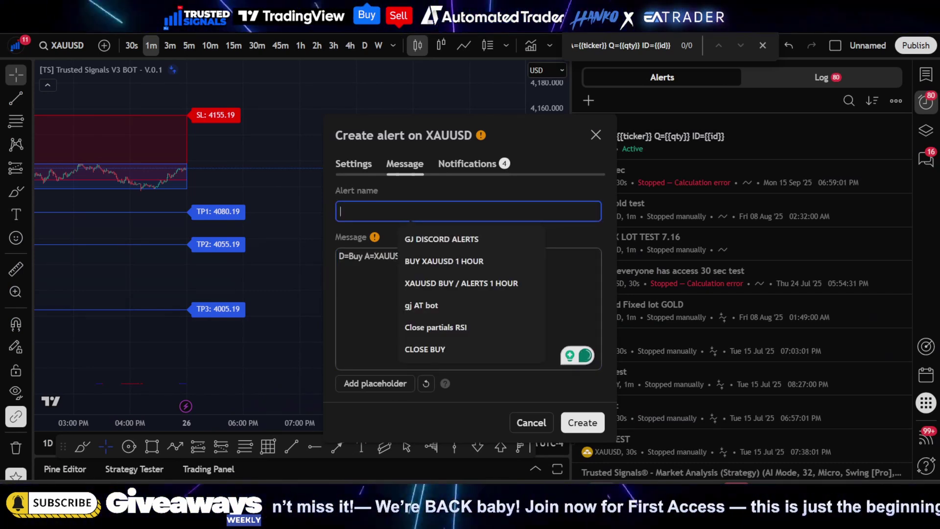
pyautogui.write('XAUU')
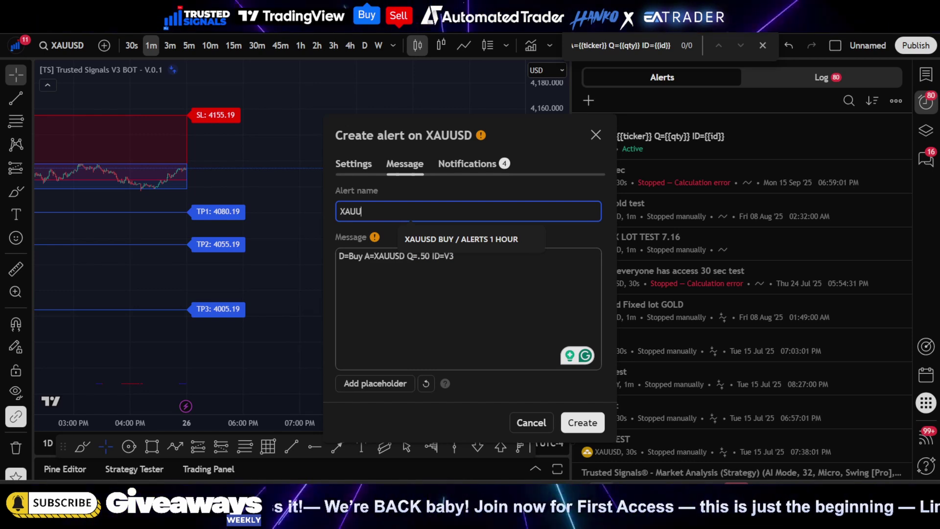
pyautogui.write('SD')
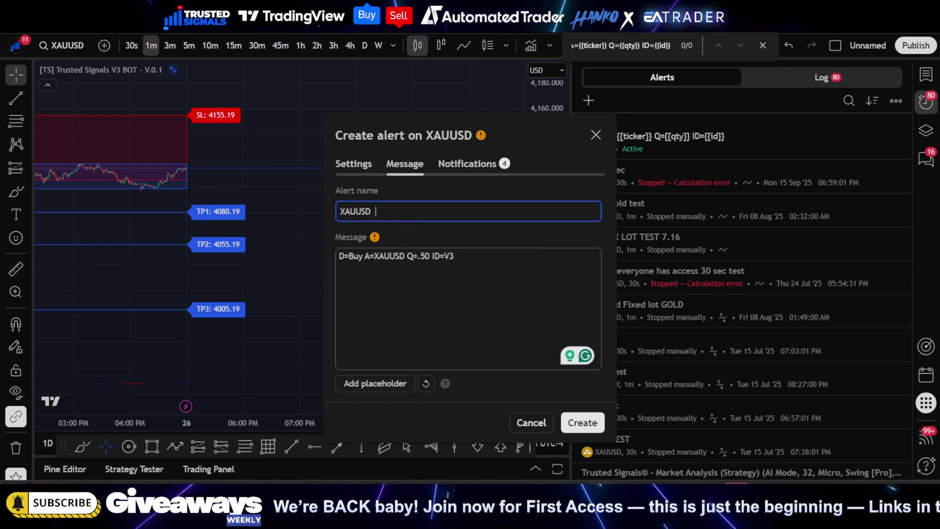
pyautogui.write('  BUY ENTRY')
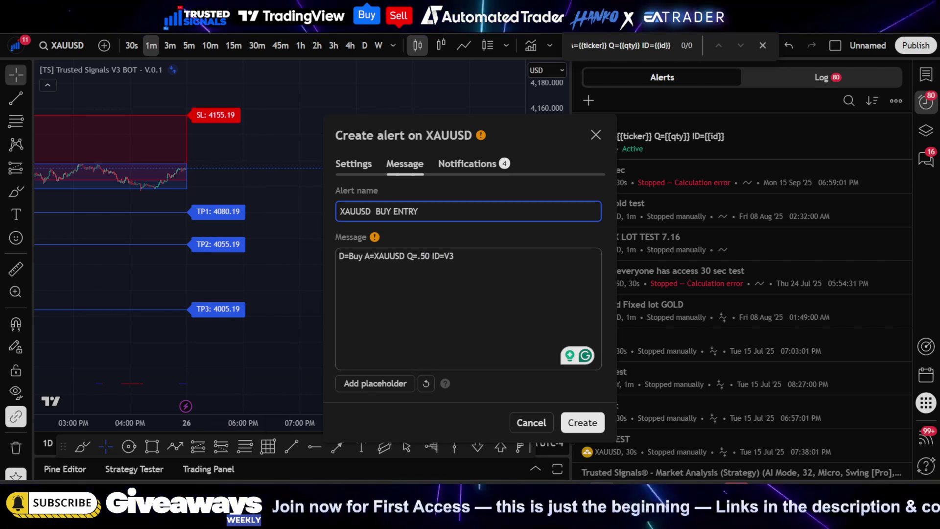
# Step: Enter the AutomatedTrader account's webhook URL in the alert's notifications and create the alert
pyautogui.click(463, 163)
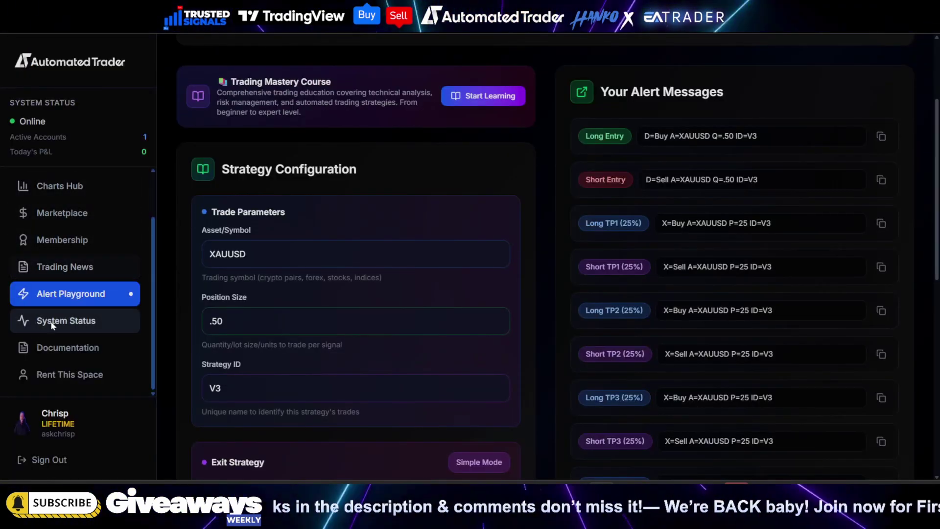
pyautogui.scroll(2, 63, 232)
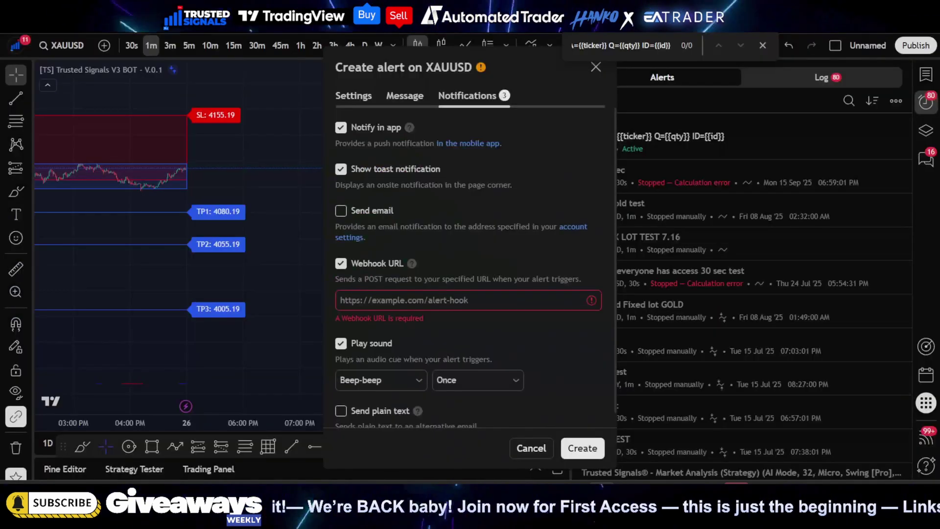
pyautogui.click(414, 300)
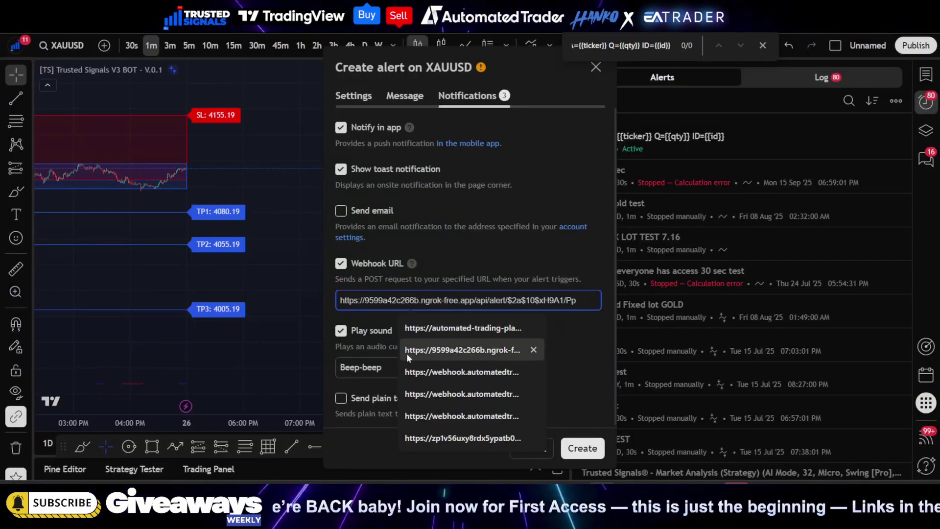
pyautogui.hotkey('ctrl', 'v')
pyautogui.doubleClick(449, 300)
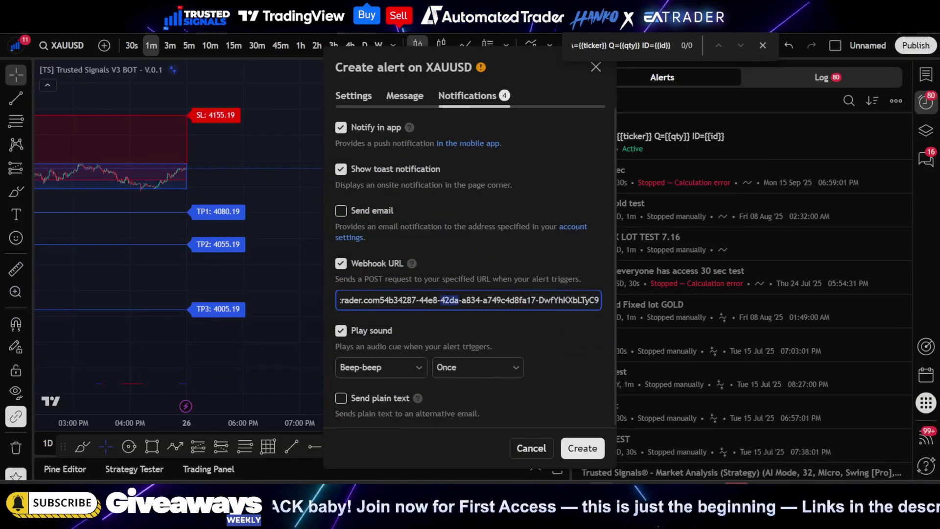
pyautogui.click(449, 301)
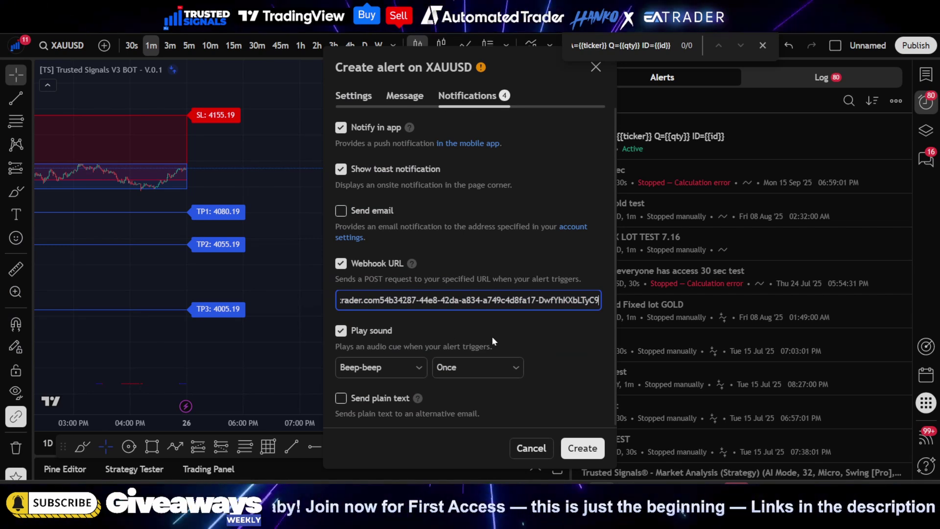
pyautogui.click(548, 387)
pyautogui.click(585, 448)
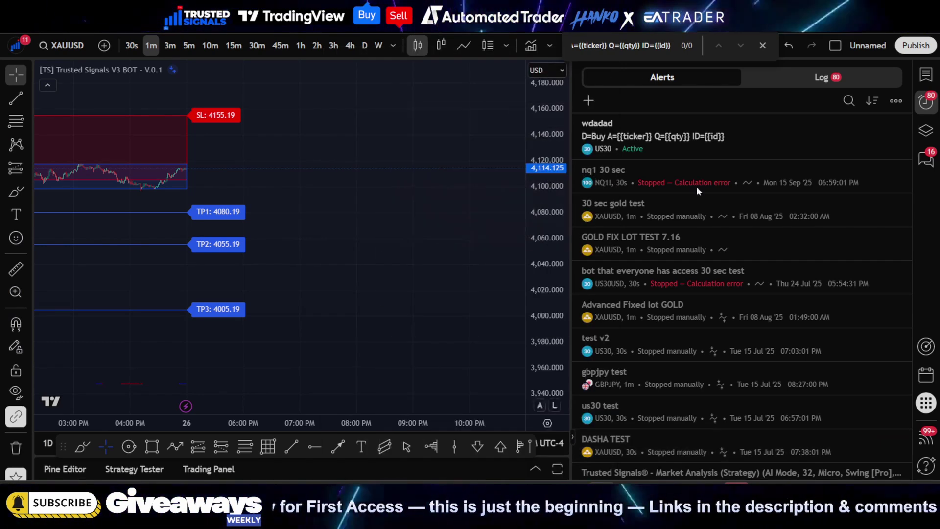
# Step: Enable only SL in the Trusted Signals V3 BOT's general alerts and apply the settings
pyautogui.moveTo(403, 178); pyautogui.dragTo(615, 189)
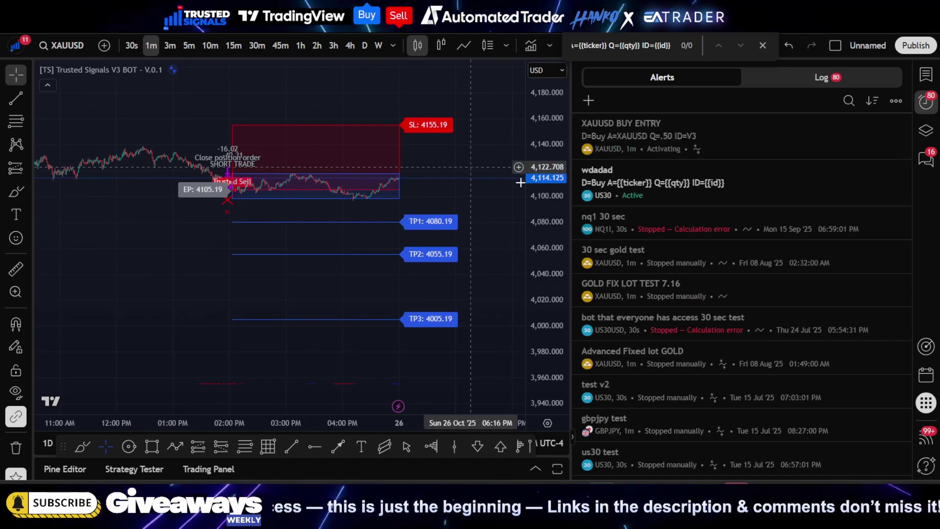
pyautogui.moveTo(616, 142)
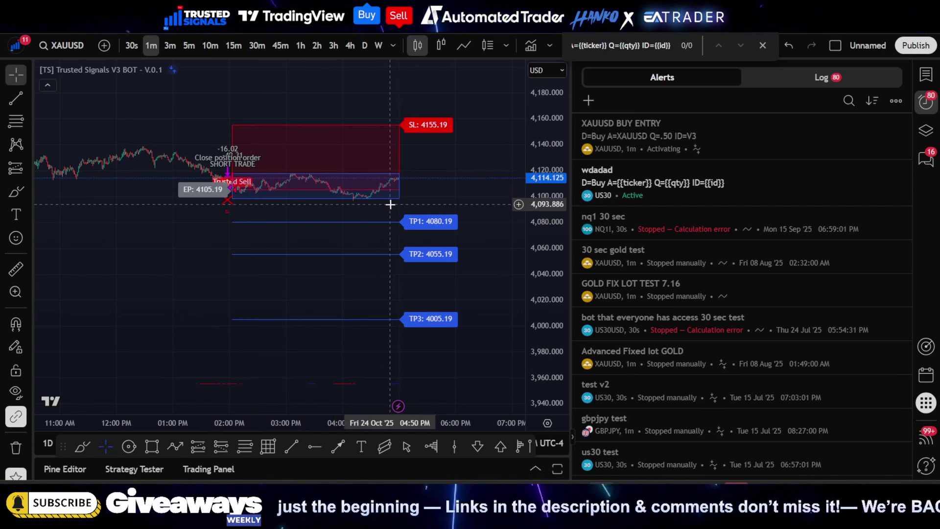
pyautogui.moveTo(688, 138)
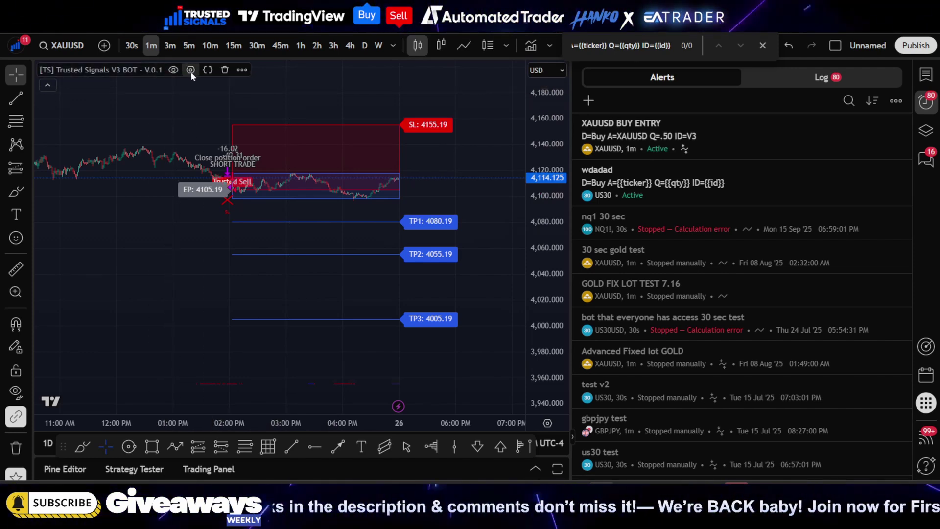
pyautogui.click(190, 70)
pyautogui.scroll(-5, 510, 253)
pyautogui.scroll(-10, 512, 255)
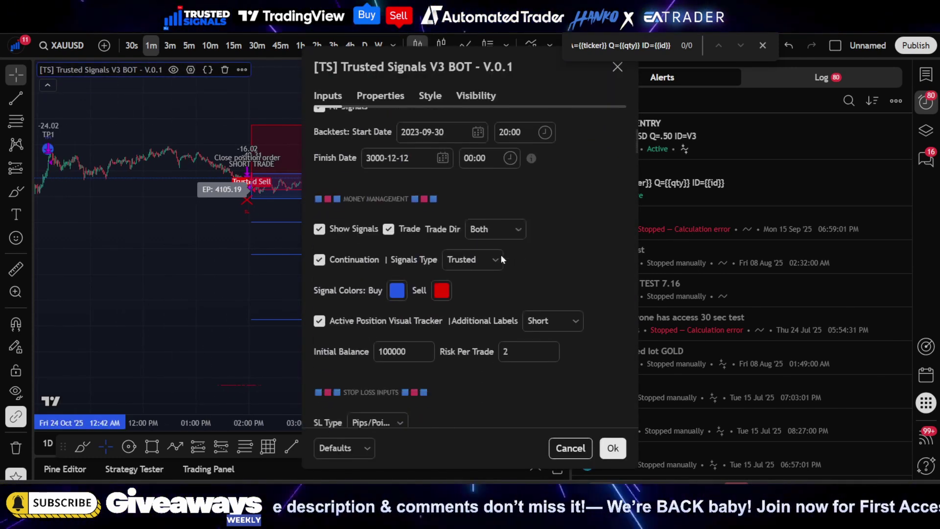
pyautogui.scroll(-9, 439, 279)
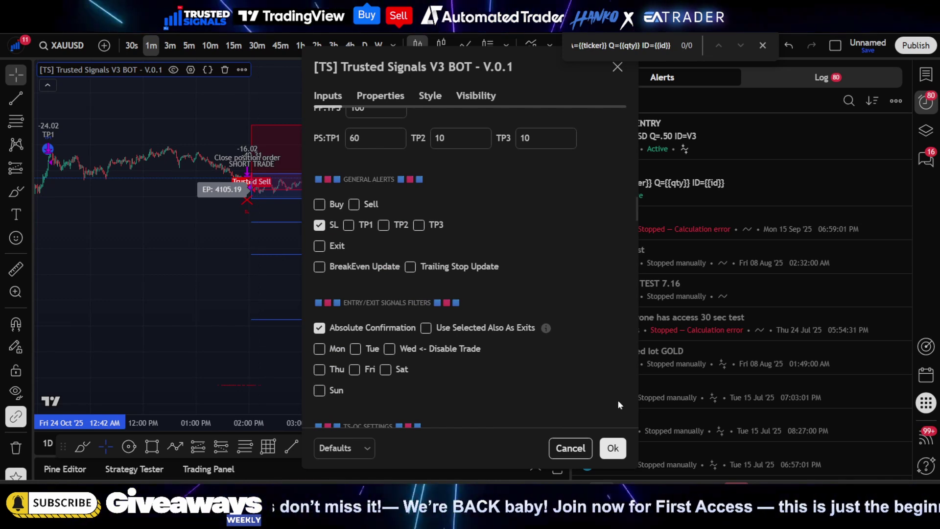
pyautogui.click(613, 448)
# Step: Start another XAUUSD alert on the Trusted Signals V3 BOT, keeping order fills and alert() function calls as the condition
pyautogui.click(927, 102)
pyautogui.click(927, 101)
pyautogui.click(589, 101)
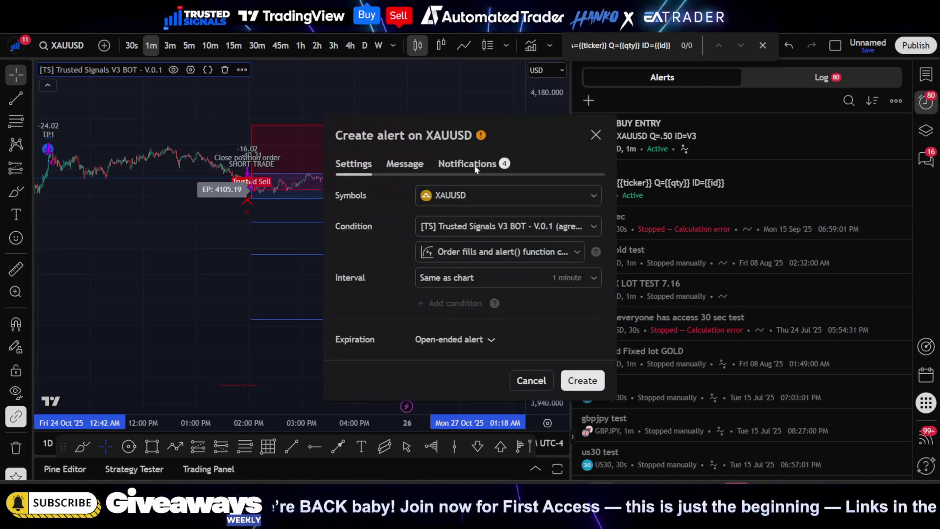
pyautogui.click(469, 254)
pyautogui.click(464, 277)
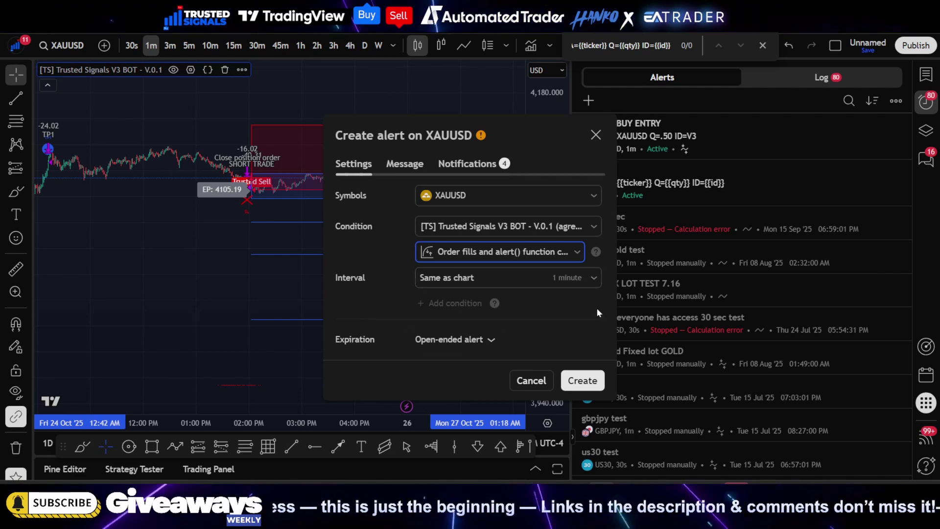
# Step: Delete the bulk of the default text from the second alert's message
pyautogui.click(402, 163)
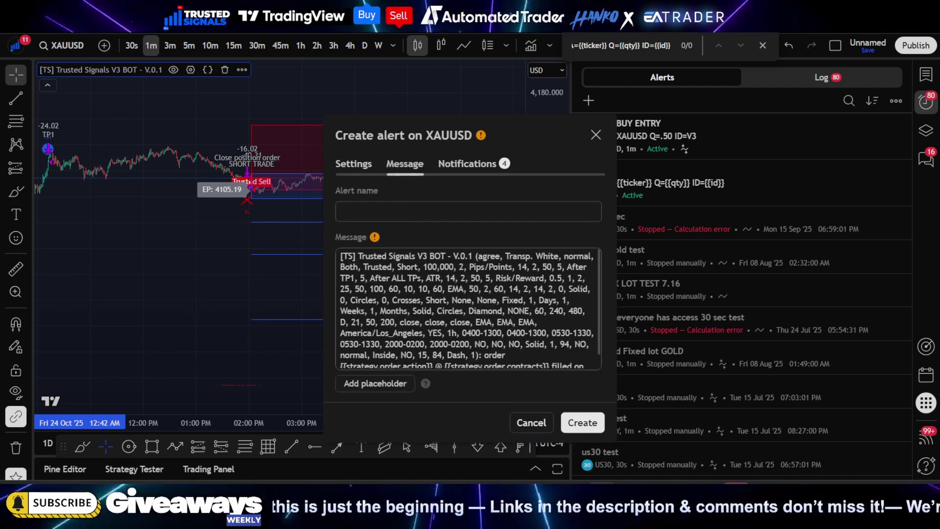
pyautogui.scroll(-2, 468, 309)
pyautogui.moveTo(571, 362); pyautogui.dragTo(384, 251)
pyautogui.press('BackSpace')
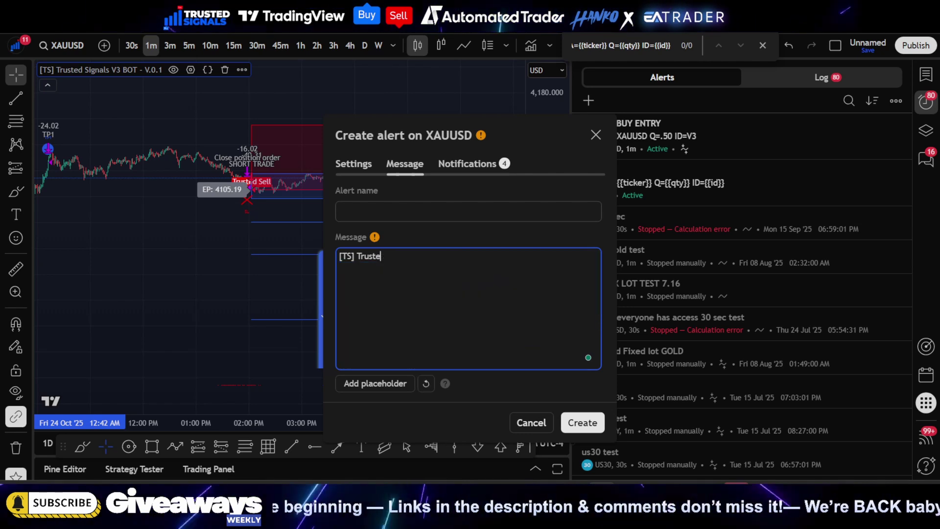
pyautogui.press('BackSpace')
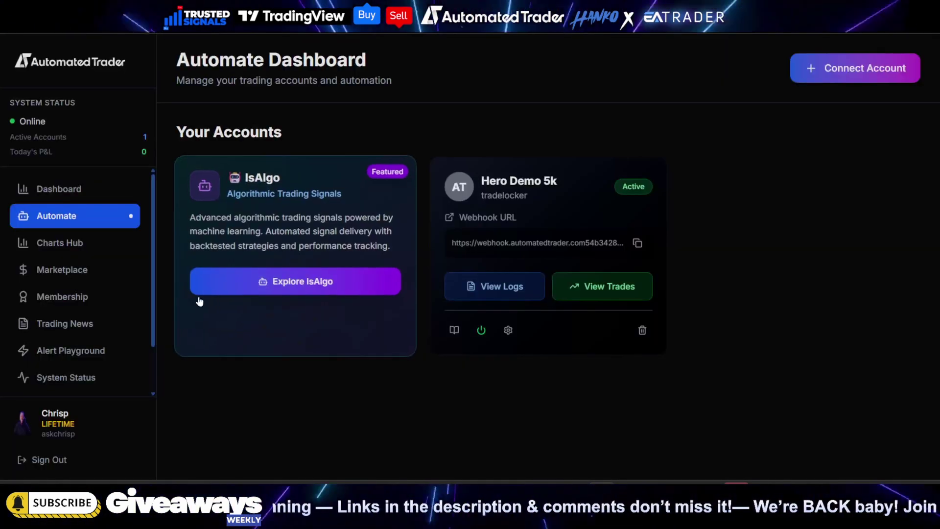
# Step: Switch to AutomatedTrader's Alert Playground and set the asset to XAUUSD, position size to .50 and strategy ID to V3
pyautogui.scroll(-2, 73, 308)
pyautogui.click(80, 293)
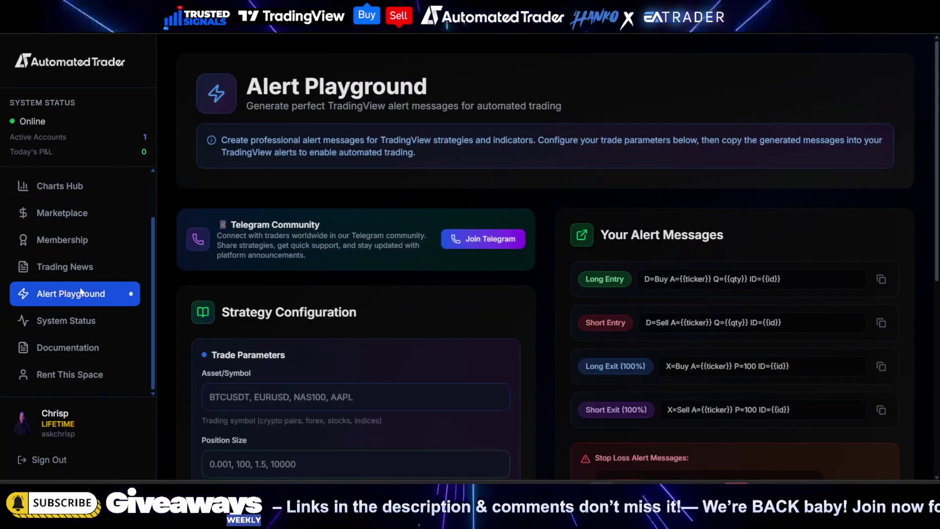
pyautogui.scroll(-3, 677, 308)
pyautogui.scroll(-2, 627, 308)
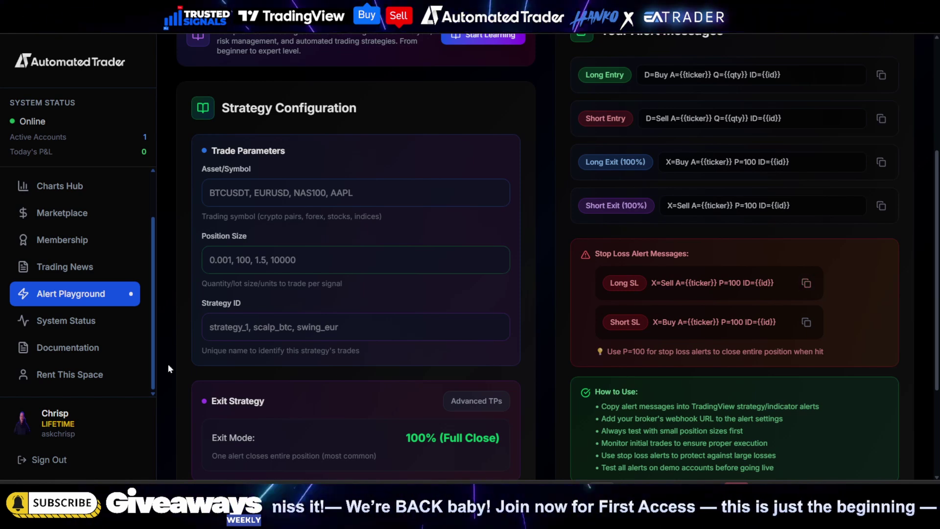
pyautogui.click(355, 193)
pyautogui.scroll(1, 489, 245)
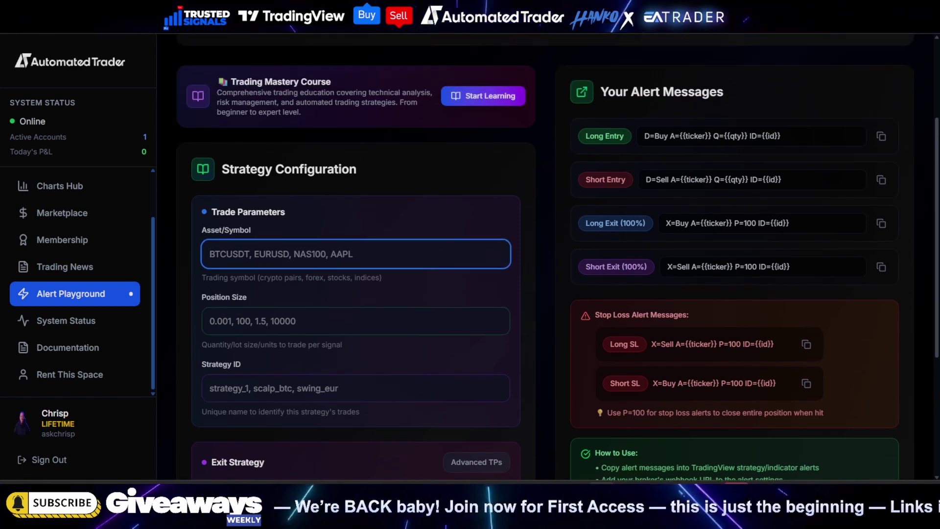
pyautogui.write('X')
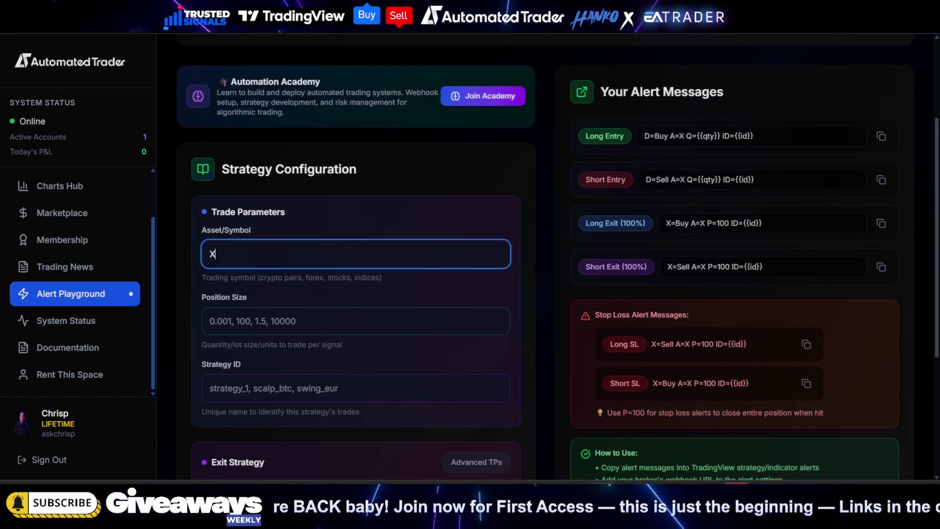
pyautogui.write('AUUSD')
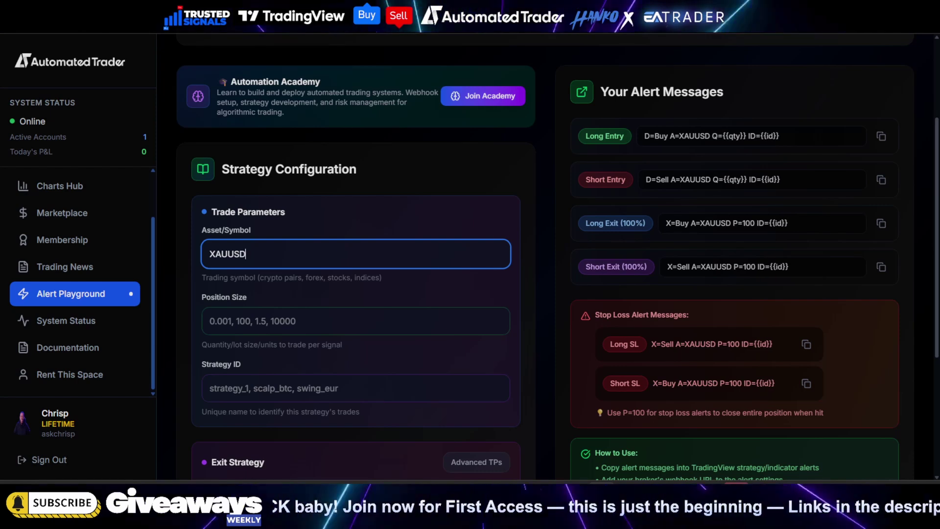
pyautogui.press('Tab')
pyautogui.write('.50')
pyautogui.press('Tab')
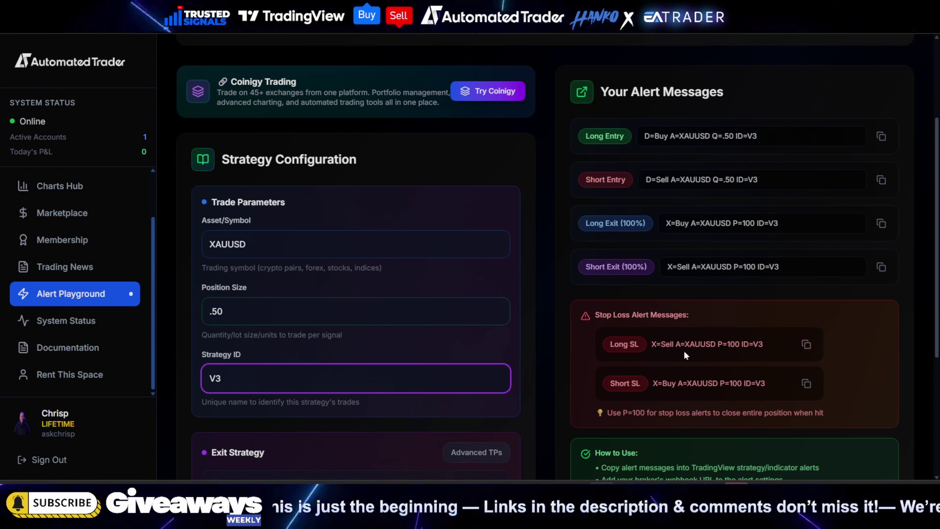
# Step: Copy the Long SL message "X=Sell A=XAUUSD P=100 ID=V3" and replace the TradingView alert's message with it
pyautogui.scroll(-1, 778, 326)
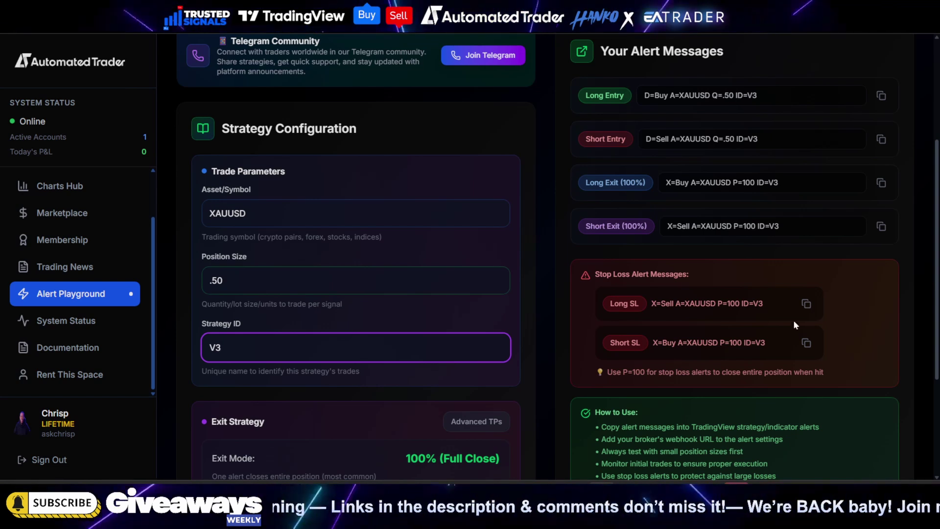
pyautogui.click(803, 304)
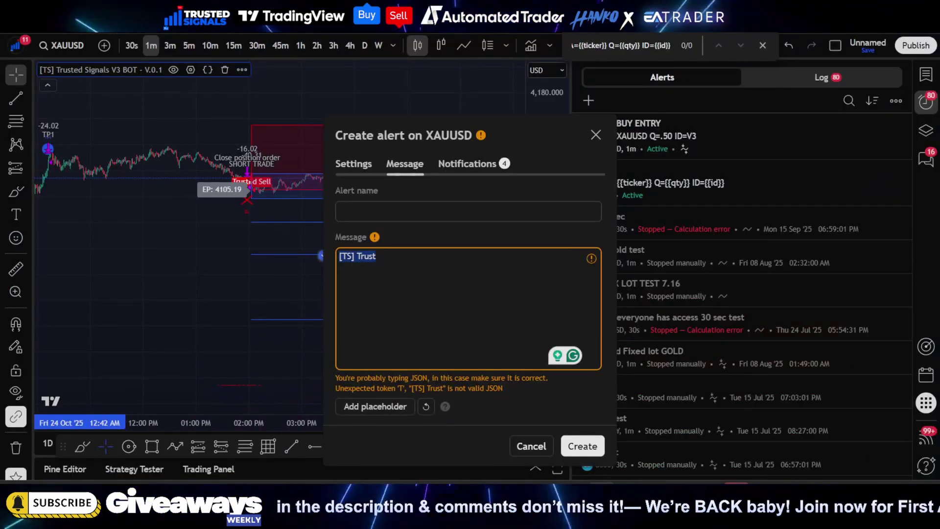
pyautogui.hotkey('ctrl', 'a')
pyautogui.hotkey('ctrl', 'v')
# Step: Name the second alert "XAUSD SL HIT" and create it with its webhook and other notification settings as they are
pyautogui.hotkey('shift', 'Tab')
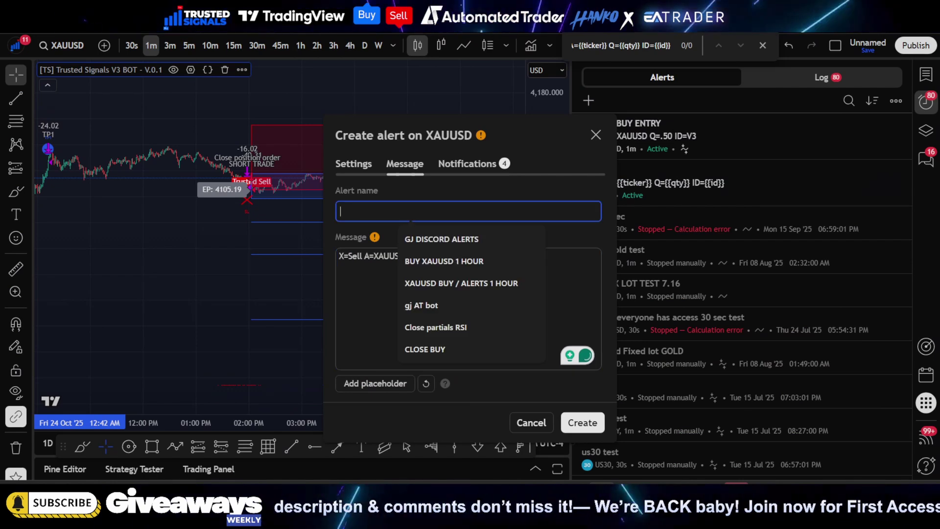
pyautogui.write('x')
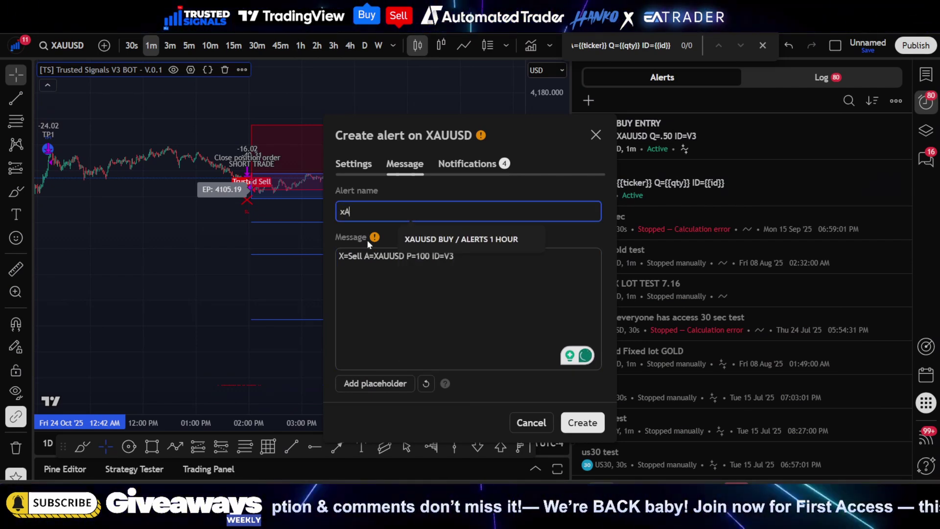
pyautogui.press('BackSpace')
pyautogui.write('XAUU')
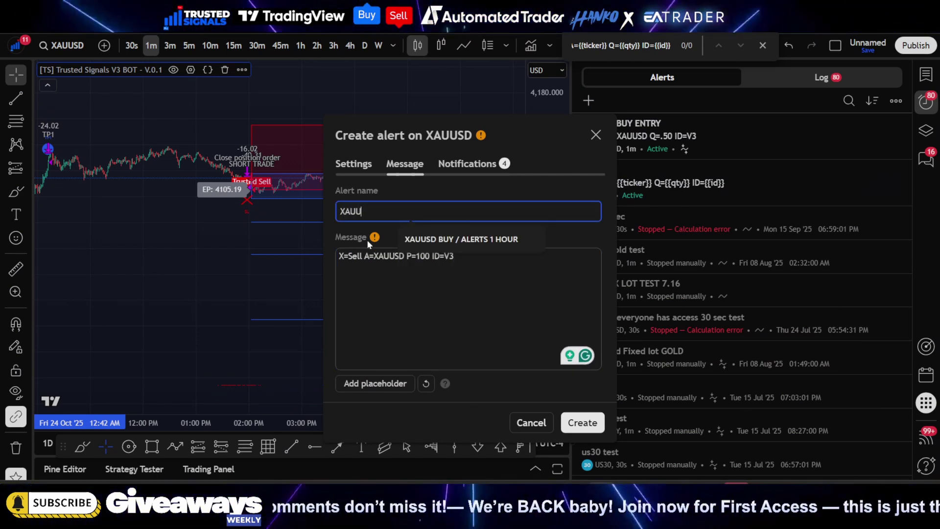
pyautogui.press('BackSpace')
pyautogui.write('SD')
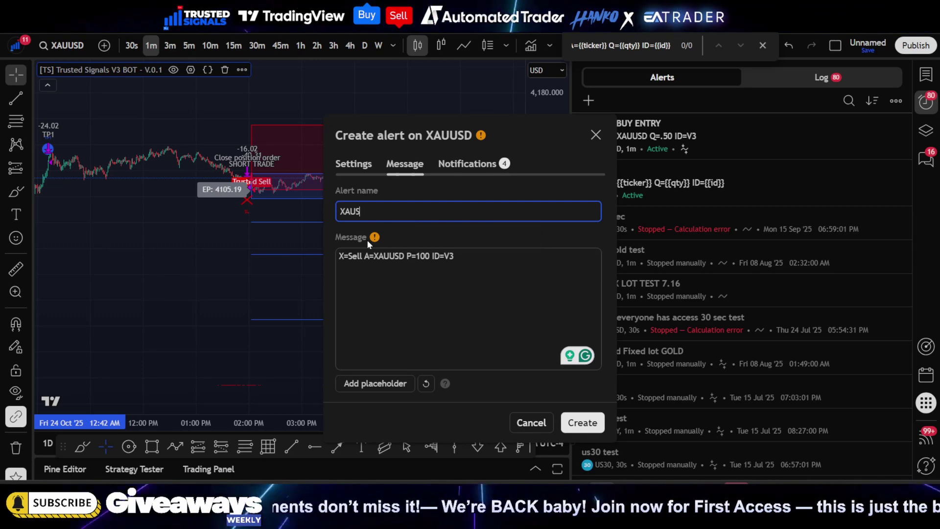
pyautogui.press('BackSpace')
pyautogui.press('BackSpace')
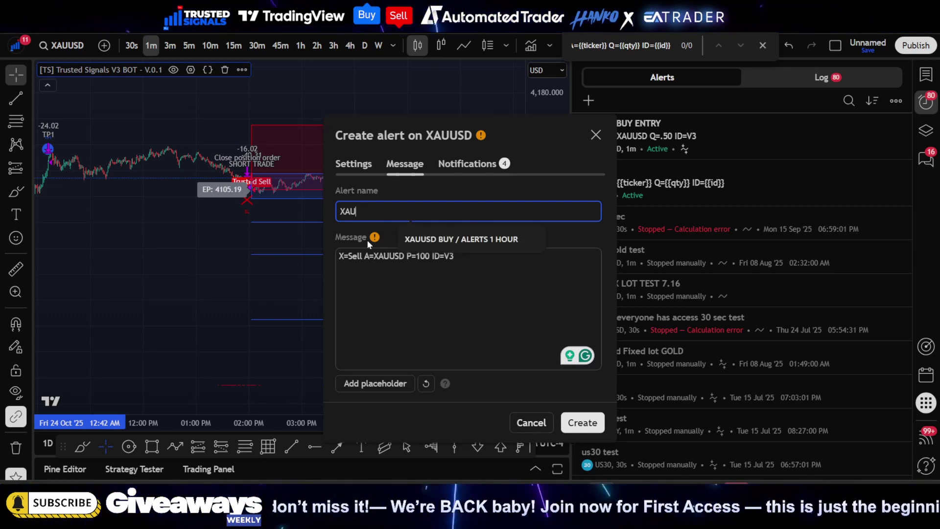
pyautogui.write('USD')
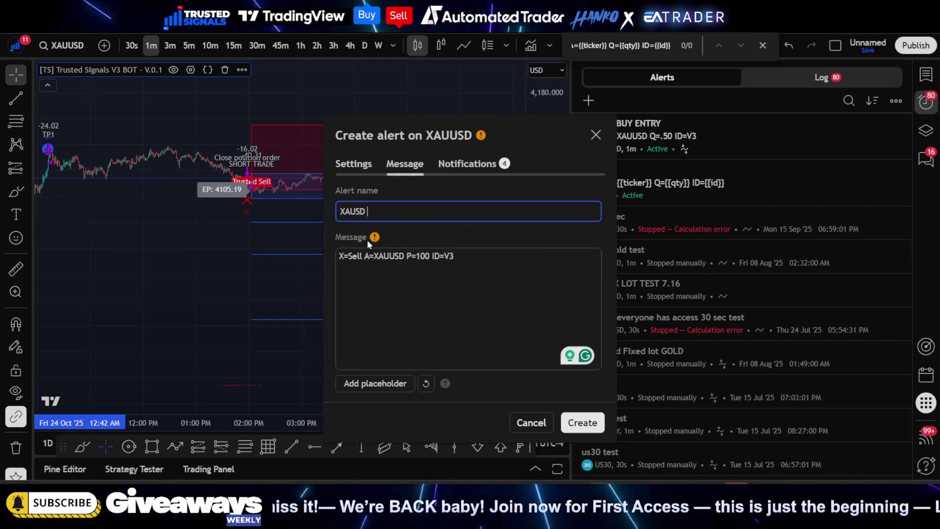
pyautogui.write(' SL HIT')
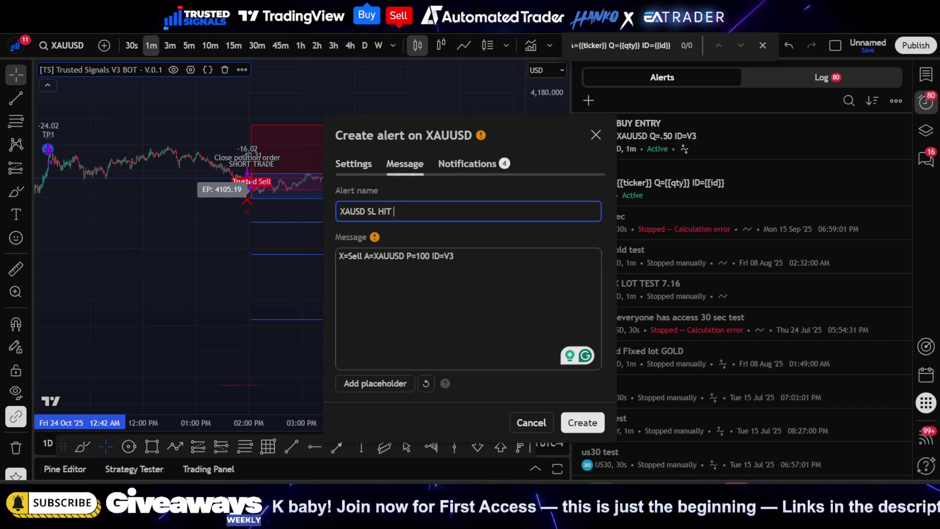
pyautogui.click(458, 167)
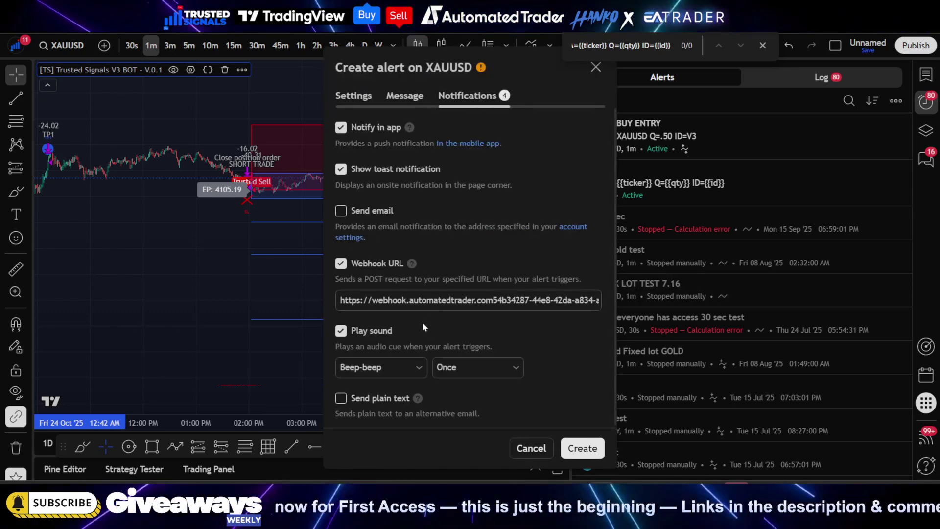
pyautogui.click(587, 450)
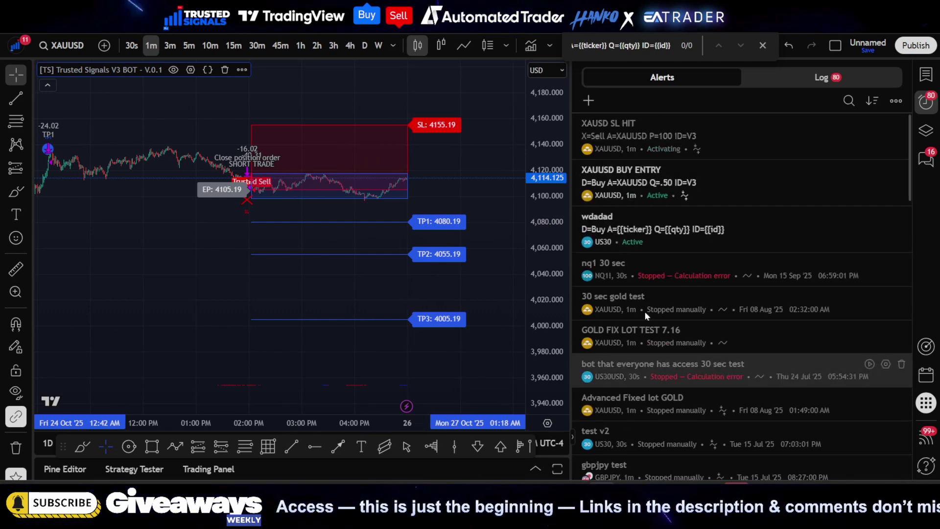
pyautogui.moveTo(624, 128)
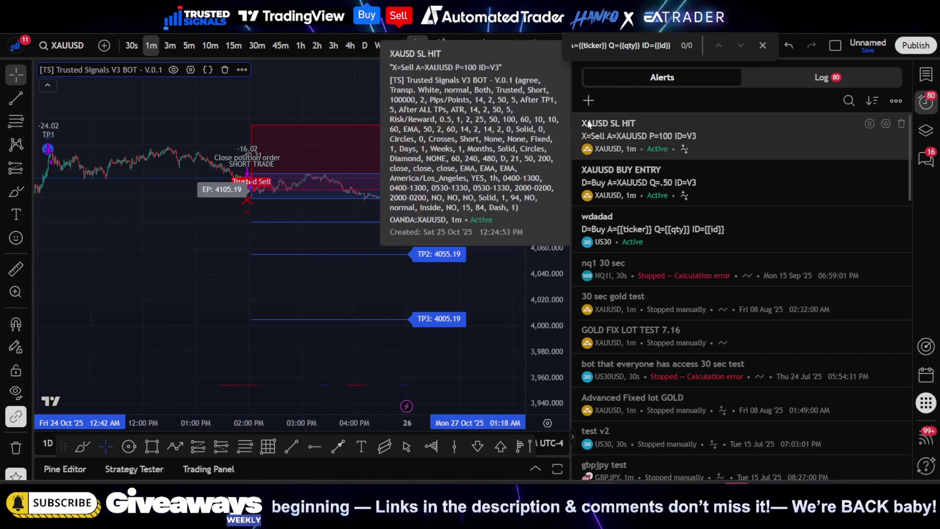
# Step: Open the Trusted Signals V3 BOT's take-profit inputs and compare them with the take-profit messages in AutomatedTrader's Alert Playground
pyautogui.click(191, 69)
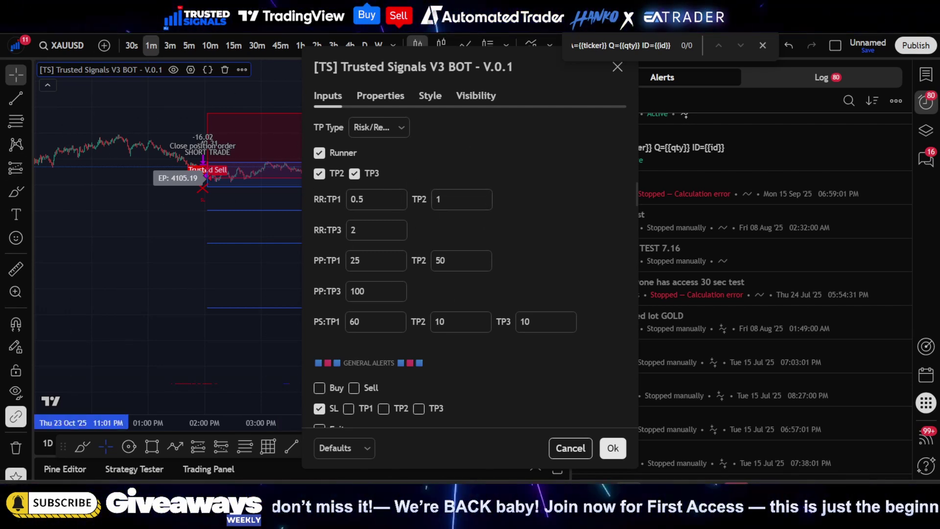
pyautogui.hotkey('alt', 'Tab')
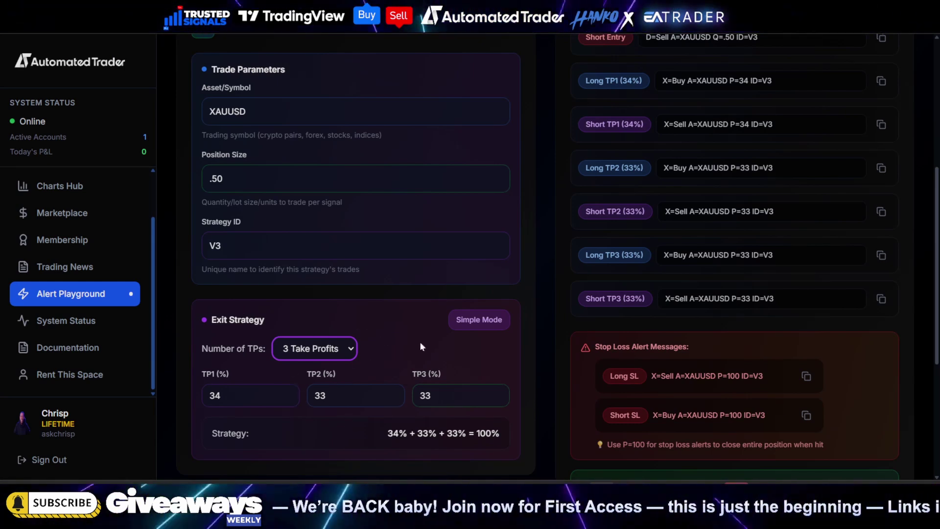
pyautogui.scroll(1, 725, 241)
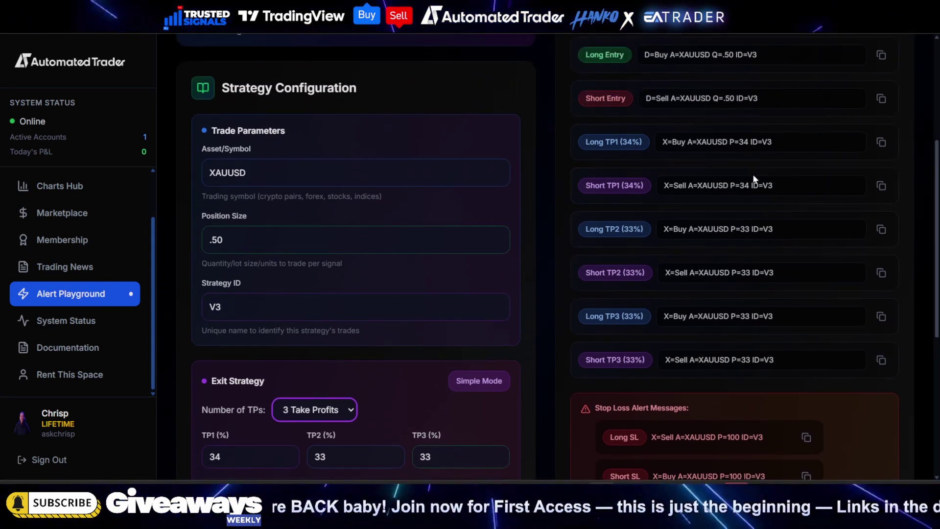
pyautogui.scroll(-1, 808, 188)
pyautogui.hotkey('alt', 'Tab')
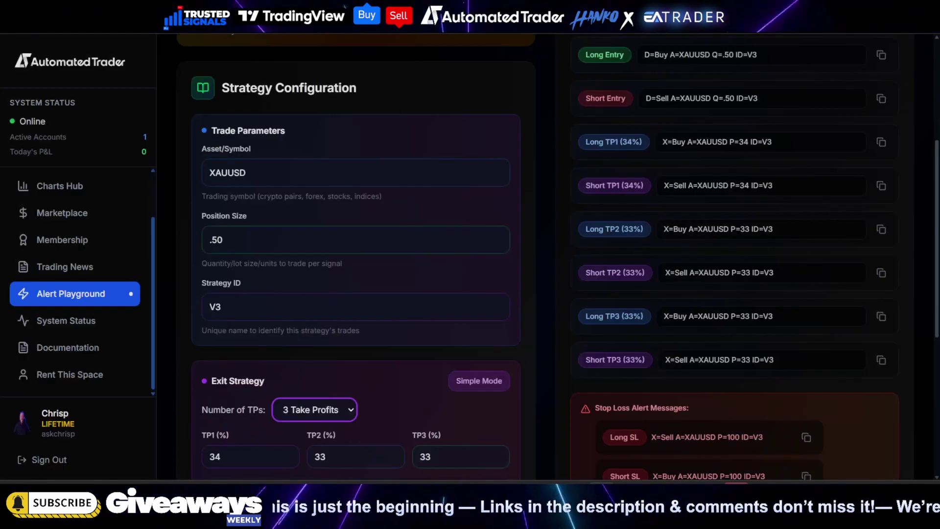
# Step: Set the exit strategy's three take profits to 25% for TP1, 50% for TP2 and 25% for TP3
pyautogui.scroll(-4, 305, 260)
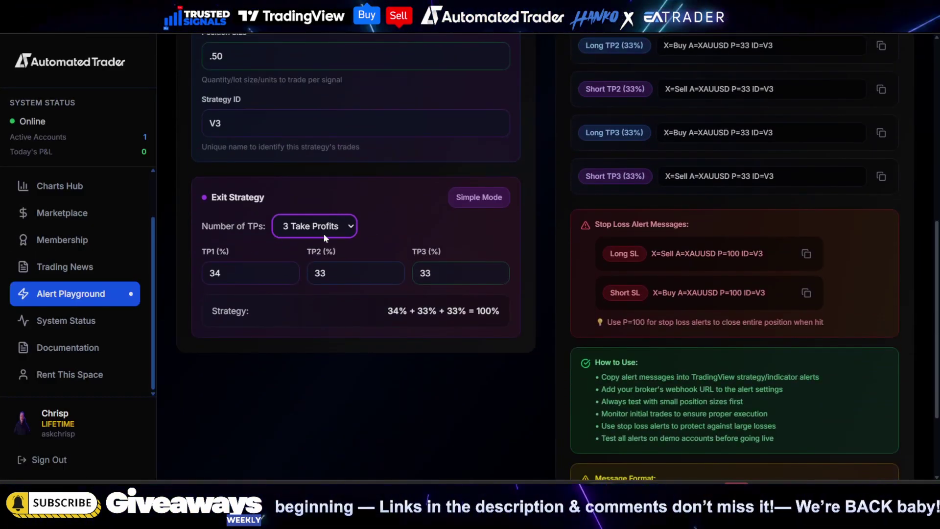
pyautogui.press('Tab')
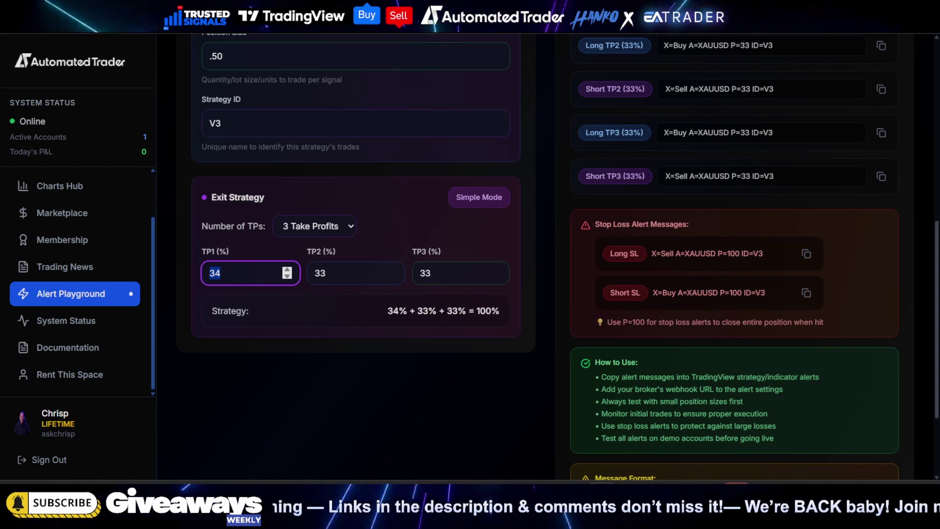
pyautogui.write('02')
pyautogui.press('Home')
pyautogui.press('BackSpace')
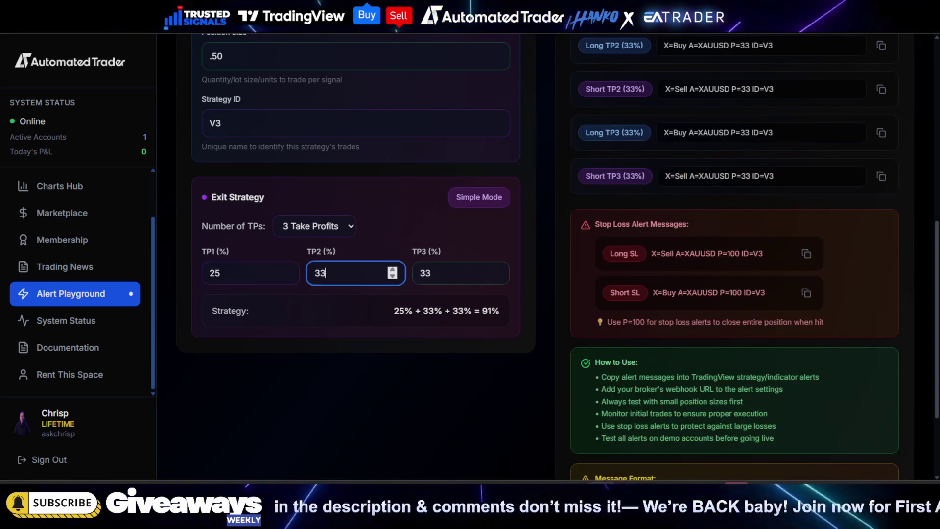
pyautogui.press('BackSpace')
pyautogui.press('BackSpace')
pyautogui.write('50')
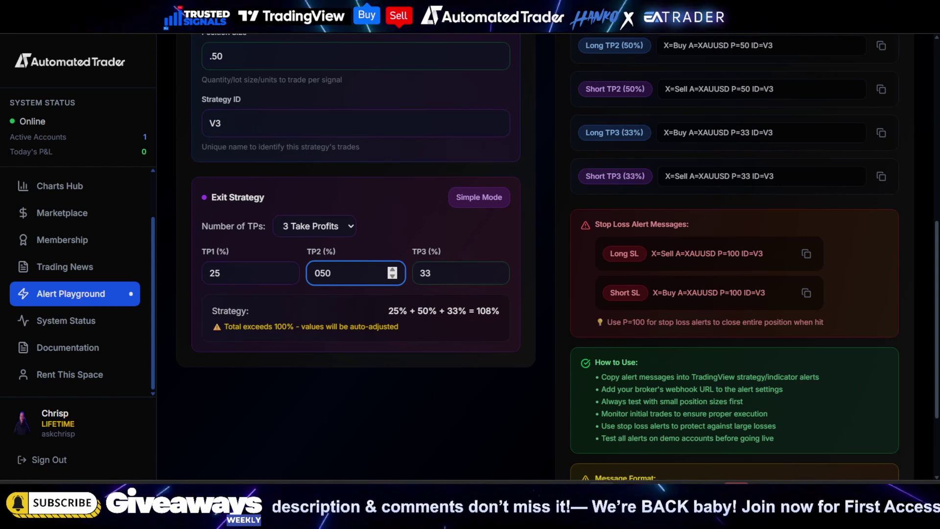
pyautogui.press('Home')
pyautogui.press('Delete')
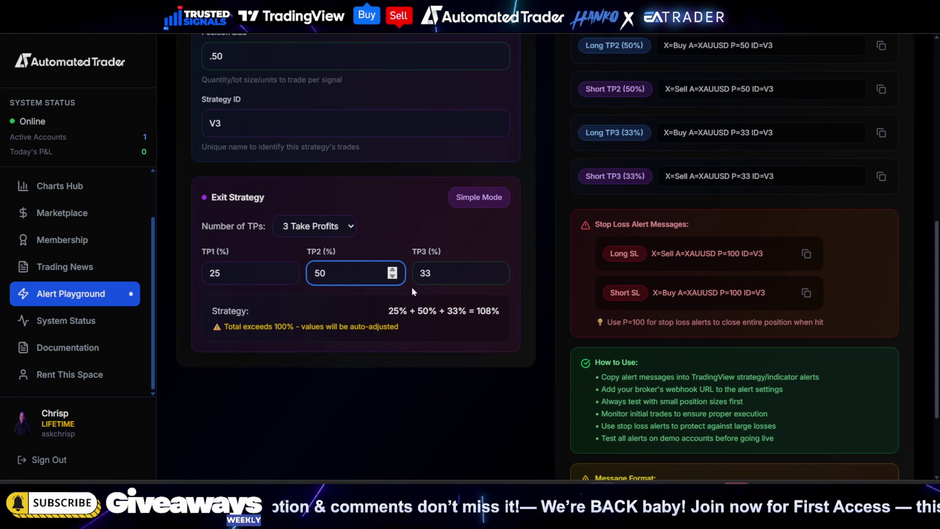
pyautogui.press('Tab')
pyautogui.write('25')
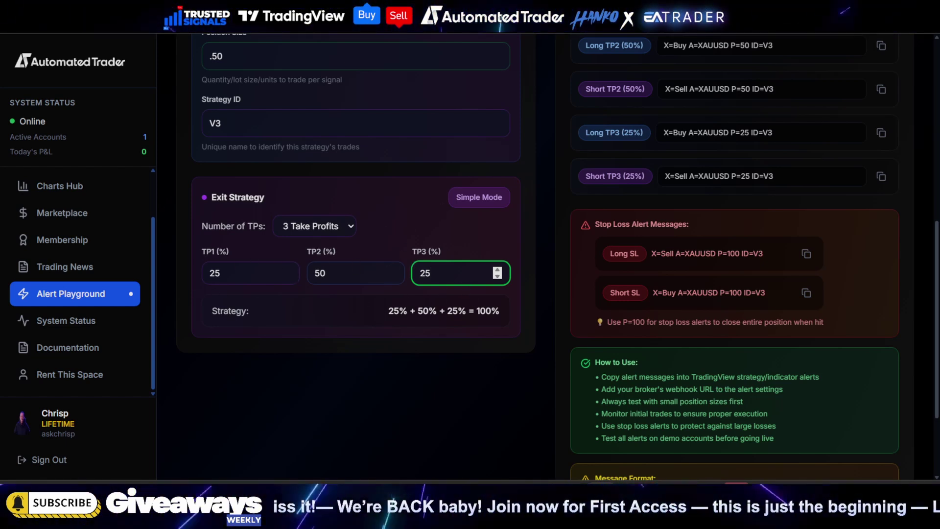
# Step: Copy the Long TP1 message "X=Buy A=XAUUSD P=25 ID=V3" and return to the bot's inputs in TradingView
pyautogui.scroll(3, 631, 221)
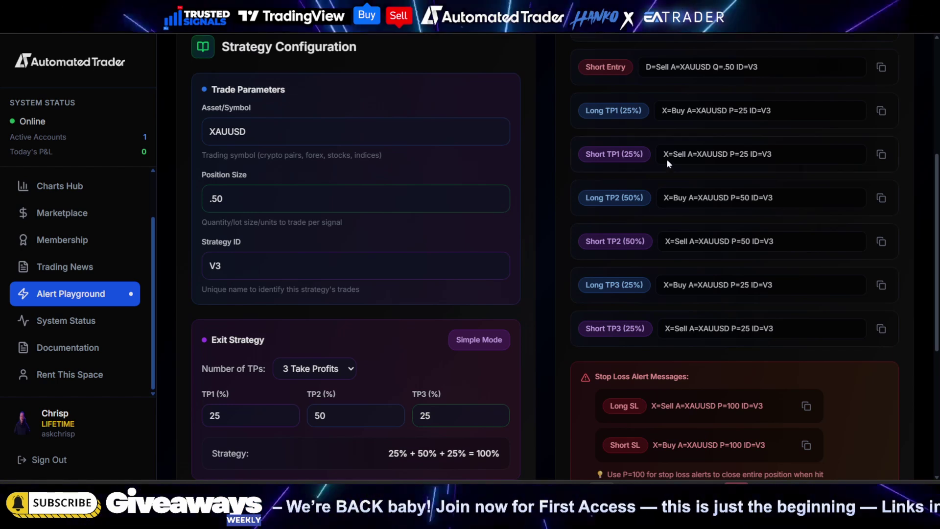
pyautogui.scroll(1, 639, 181)
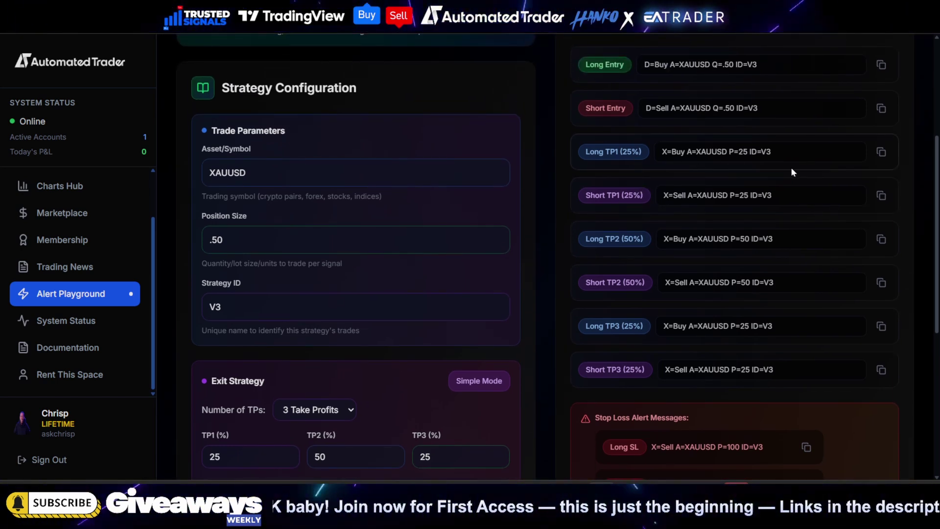
pyautogui.scroll(1, 700, 173)
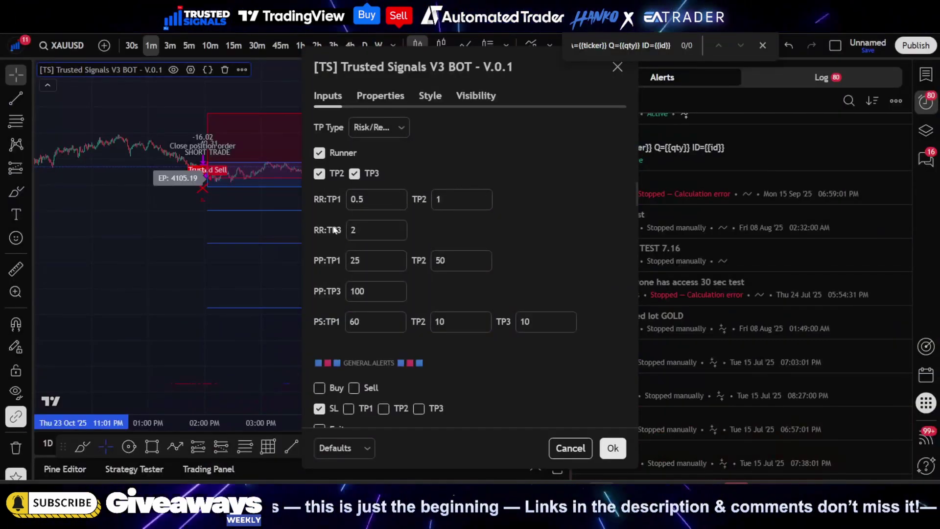
# Step: Disable SL and enable TP1 in the bot's general alerts, and apply the settings
pyautogui.scroll(-2, 339, 226)
pyautogui.click(319, 306)
pyautogui.click(348, 306)
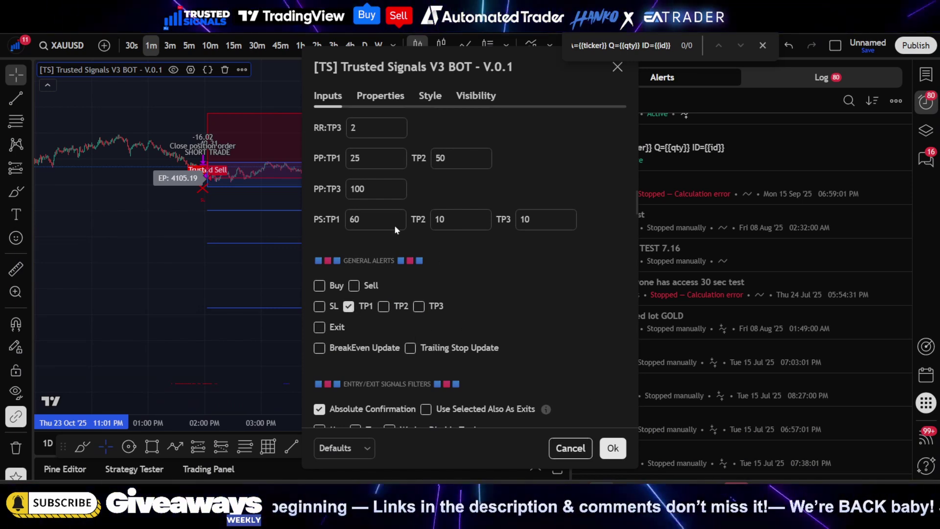
pyautogui.click(621, 443)
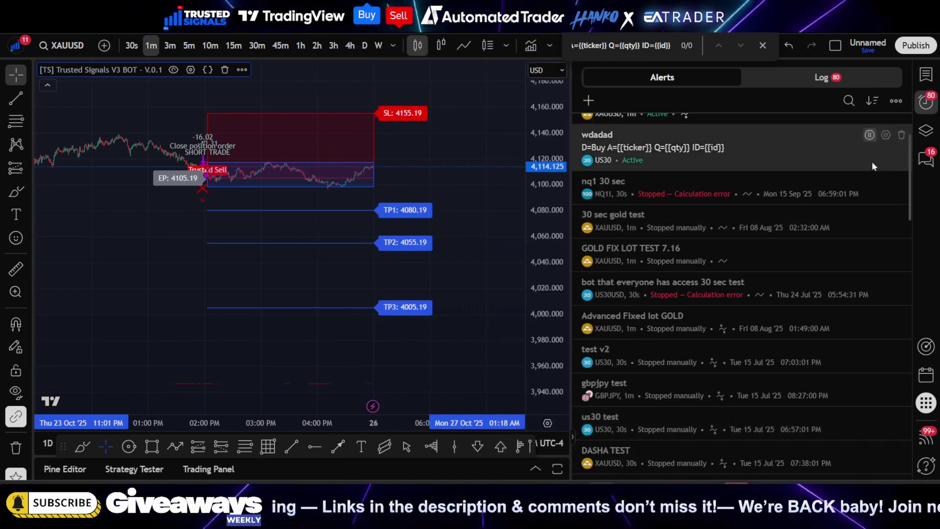
# Step: Start a new XAUUSD alert on the Trusted Signals V3 BOT and replace its message with "X=Buy A=XAUUSD P=25 ID=V3"
pyautogui.click(588, 100)
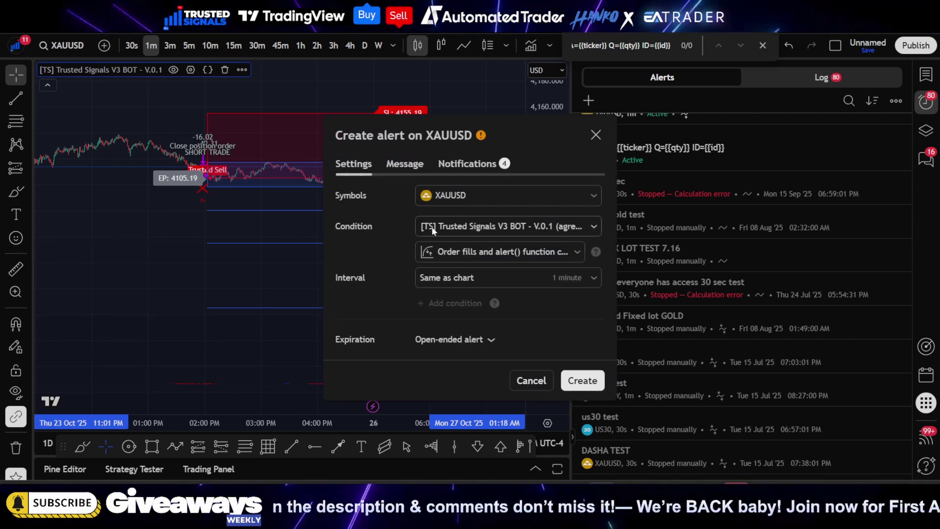
pyautogui.click(405, 163)
pyautogui.scroll(-3, 468, 308)
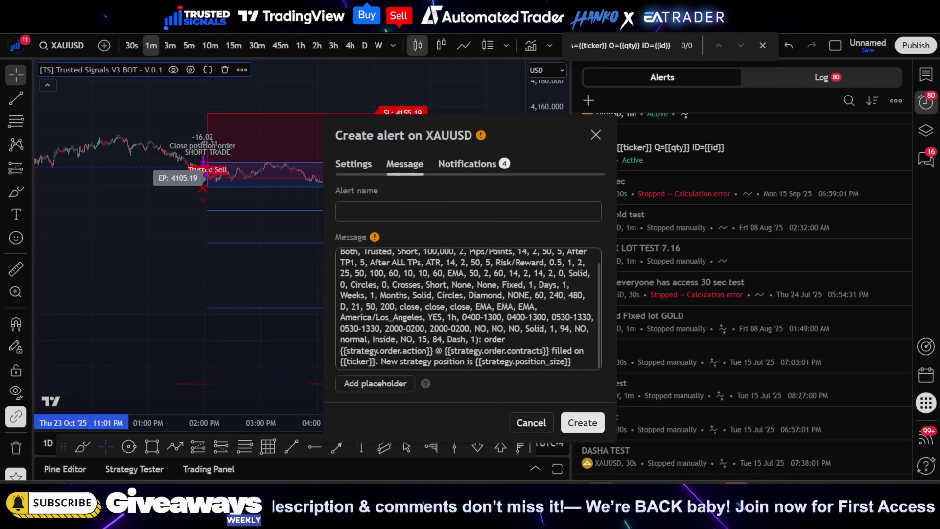
pyautogui.hotkey('ctrl', 'a')
pyautogui.write('X=Buy A=XAUUSD P=25 ID=V3')
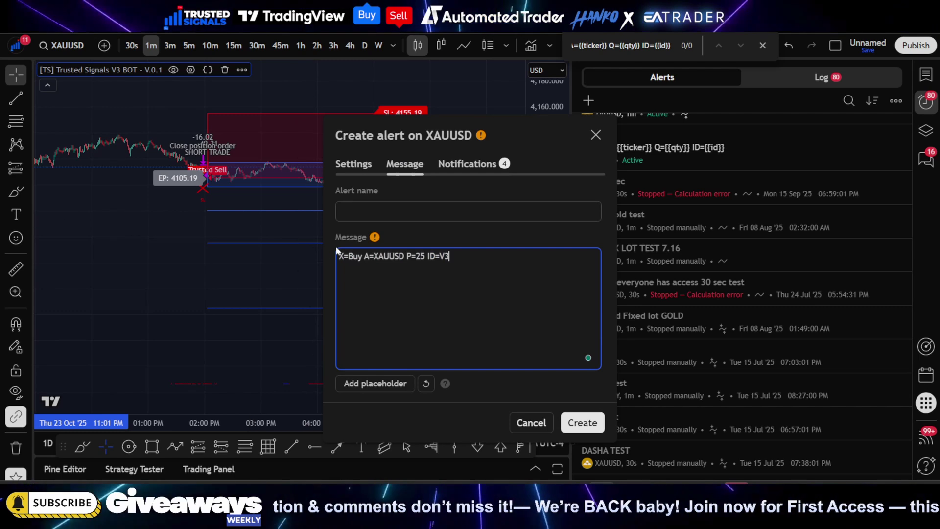
# Step: Name the take-profit alert "XAUUSD TP HIT" and create it with its webhook and other notification settings as they are
pyautogui.click(411, 213)
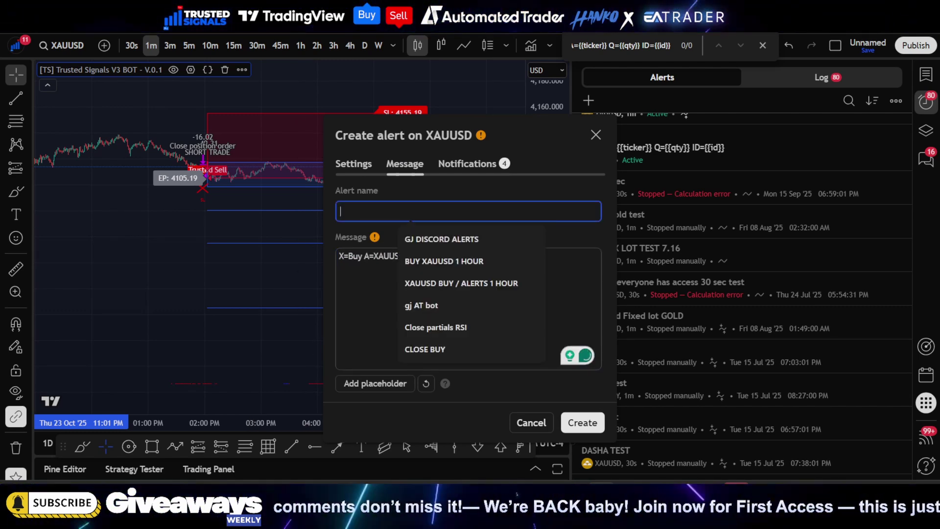
pyautogui.write('XAUUSD TP HIT')
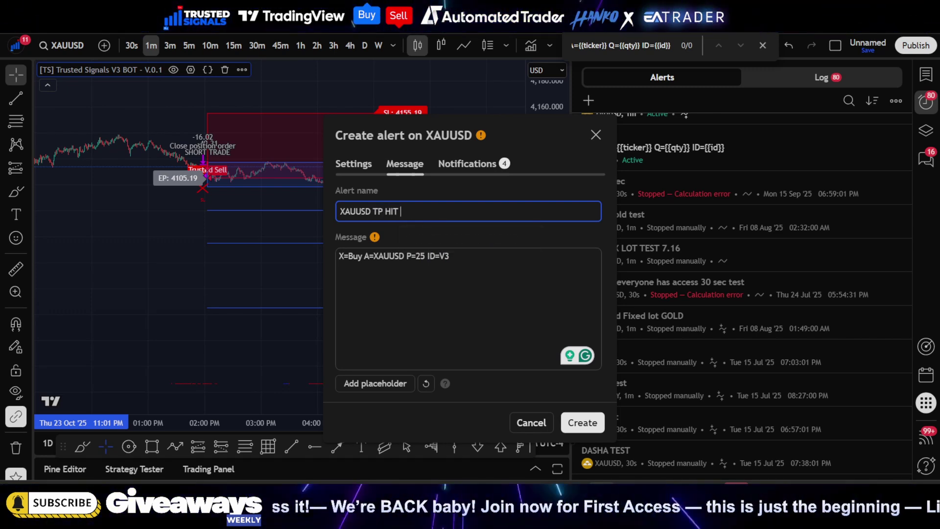
pyautogui.click(446, 168)
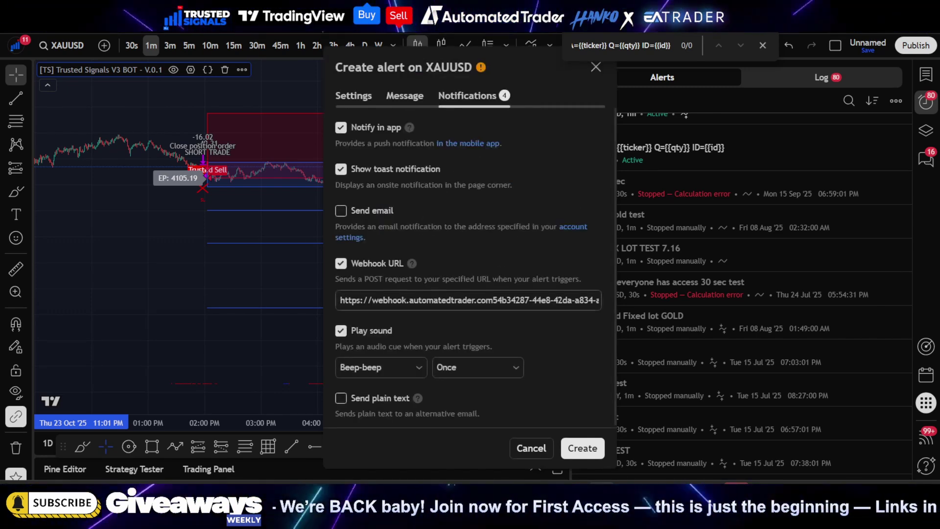
pyautogui.click(568, 443)
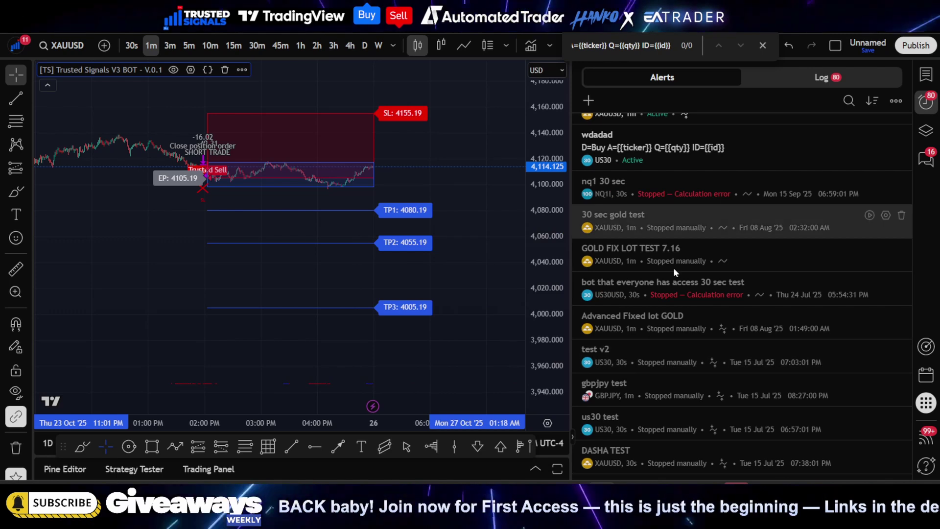
# Step: Review the XAUUSD take-profit, stop loss and buy entry alerts in the list, and switch to AutomatedTrader's Alert Playground
pyautogui.moveTo(654, 193)
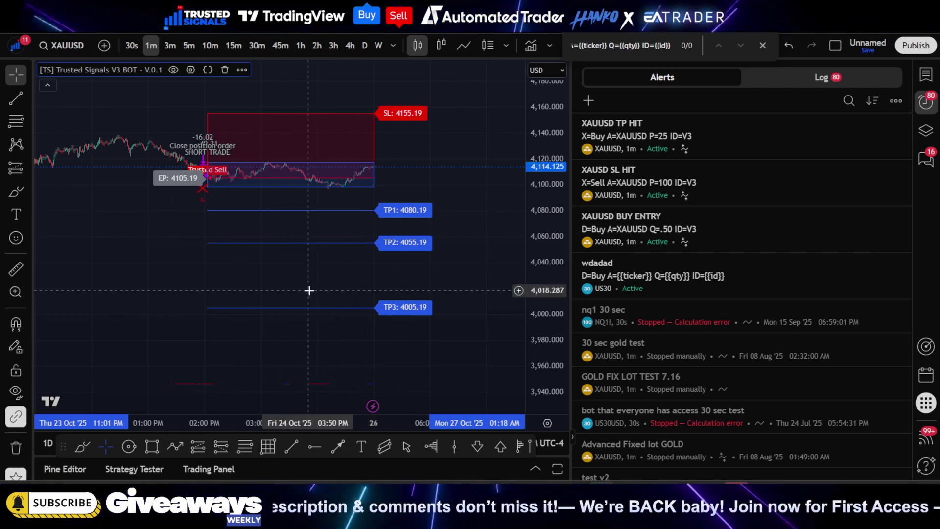
pyautogui.moveTo(696, 182)
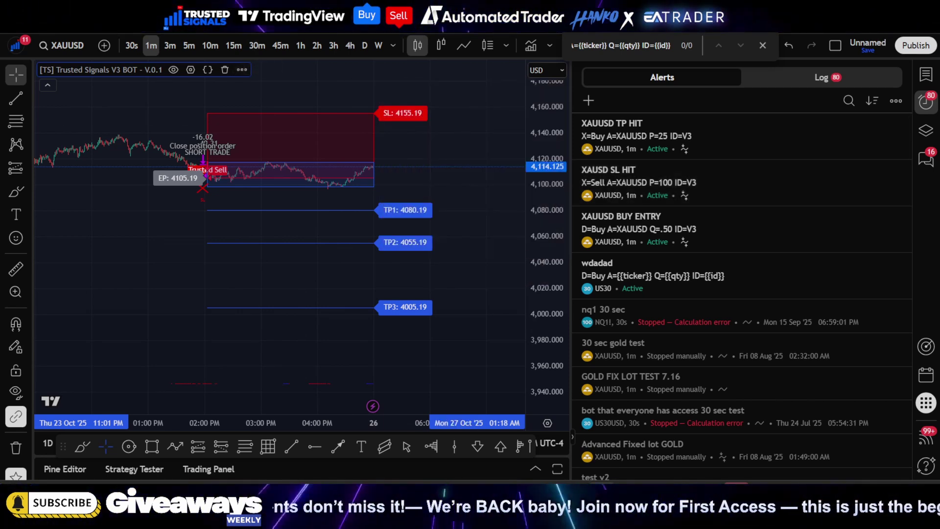
pyautogui.hotkey('alt', 'Tab')
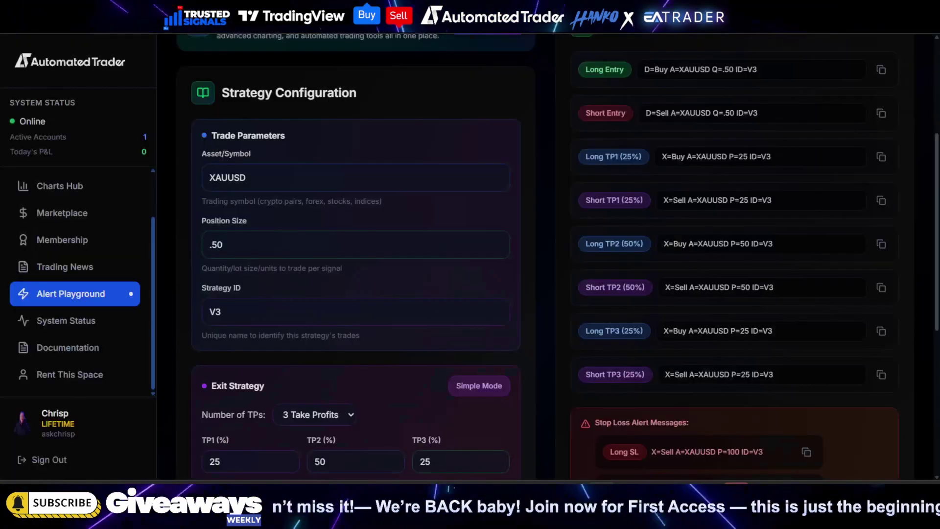